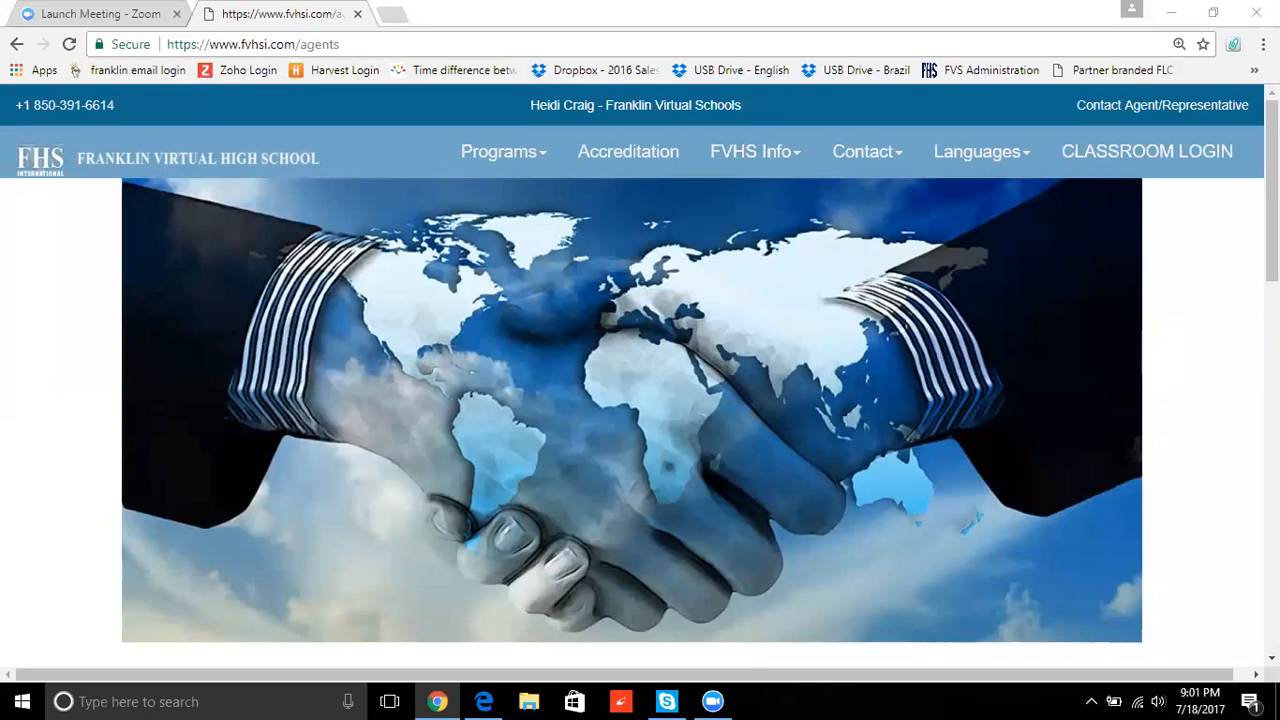
- Sign in with the agent's e-mail and password and open the new student registration form
{"action": "left_click_drag", "start_coordinate": [1271, 165], "coordinate": [1271, 206]}
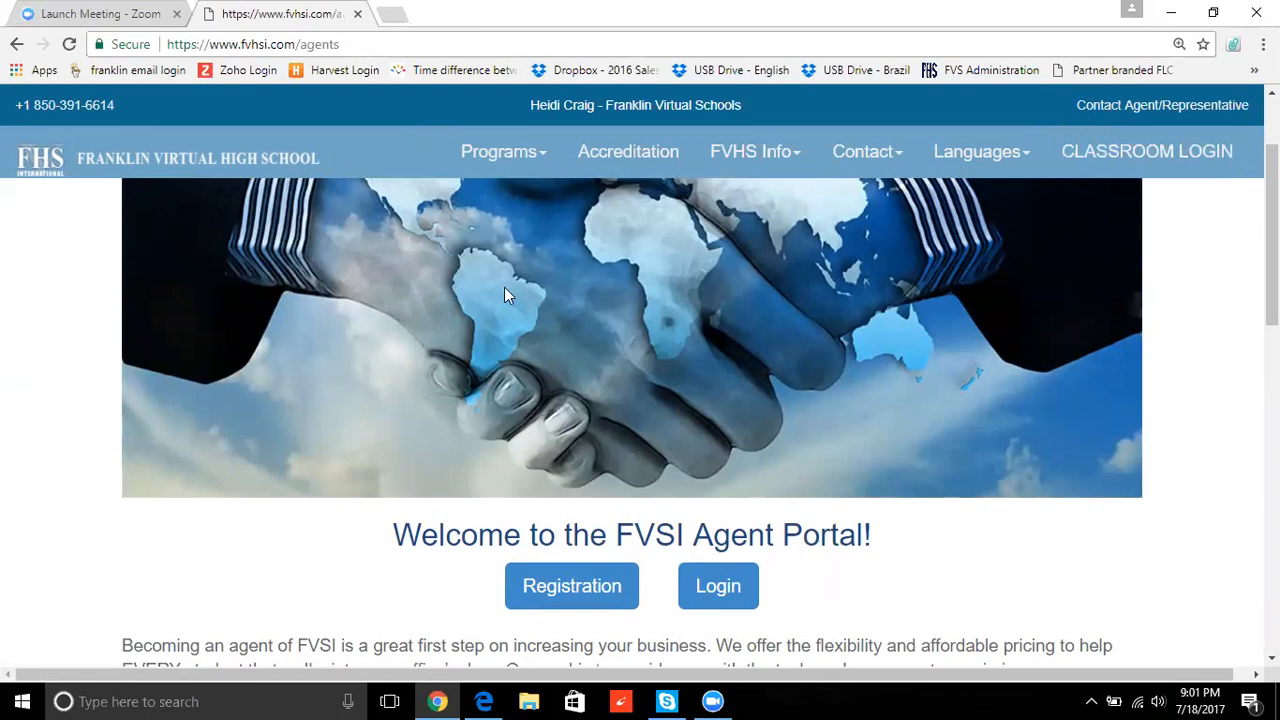
{"action": "left_click", "coordinate": [722, 590]}
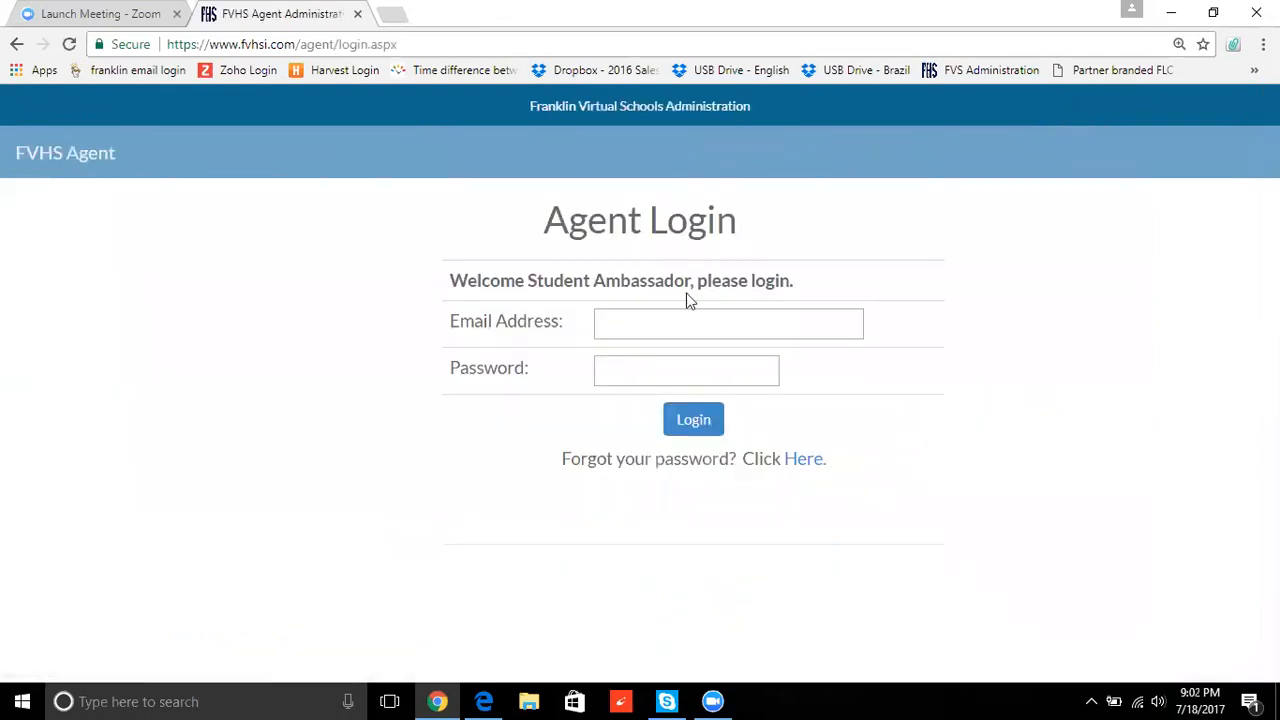
{"action": "left_click", "coordinate": [682, 317]}
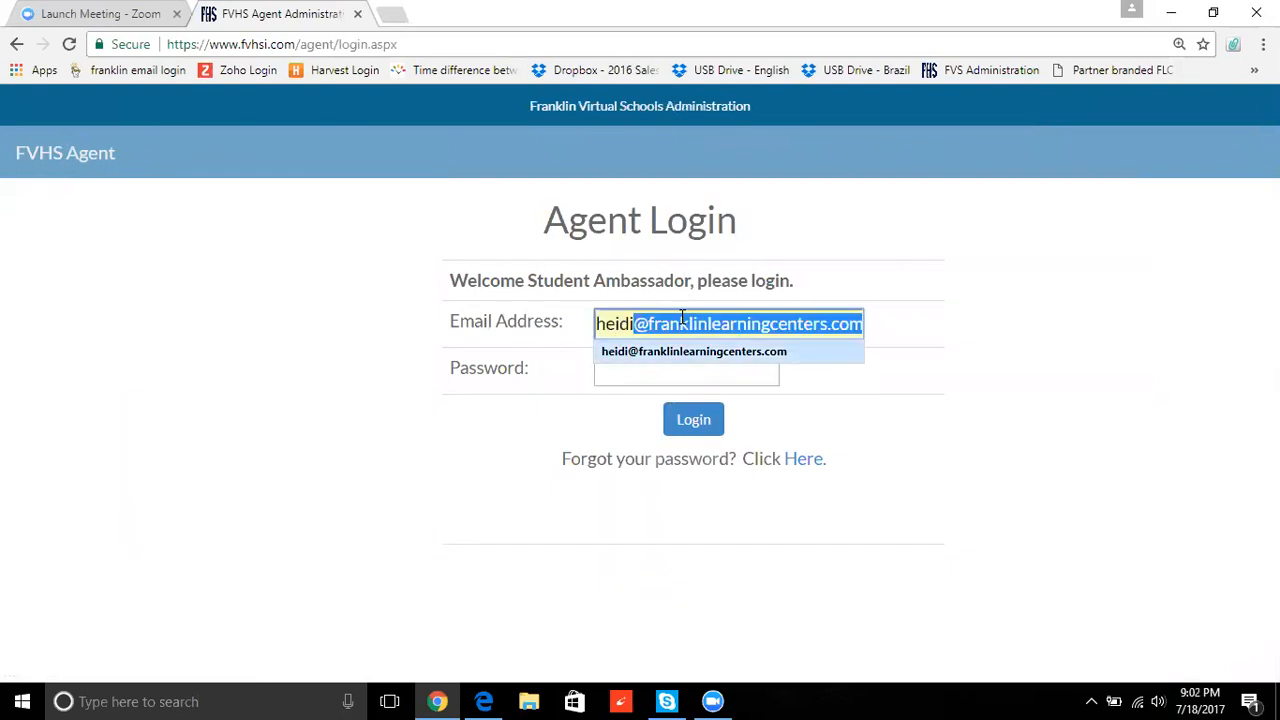
{"action": "key", "text": "Tab"}
{"action": "type", "text": "****"}
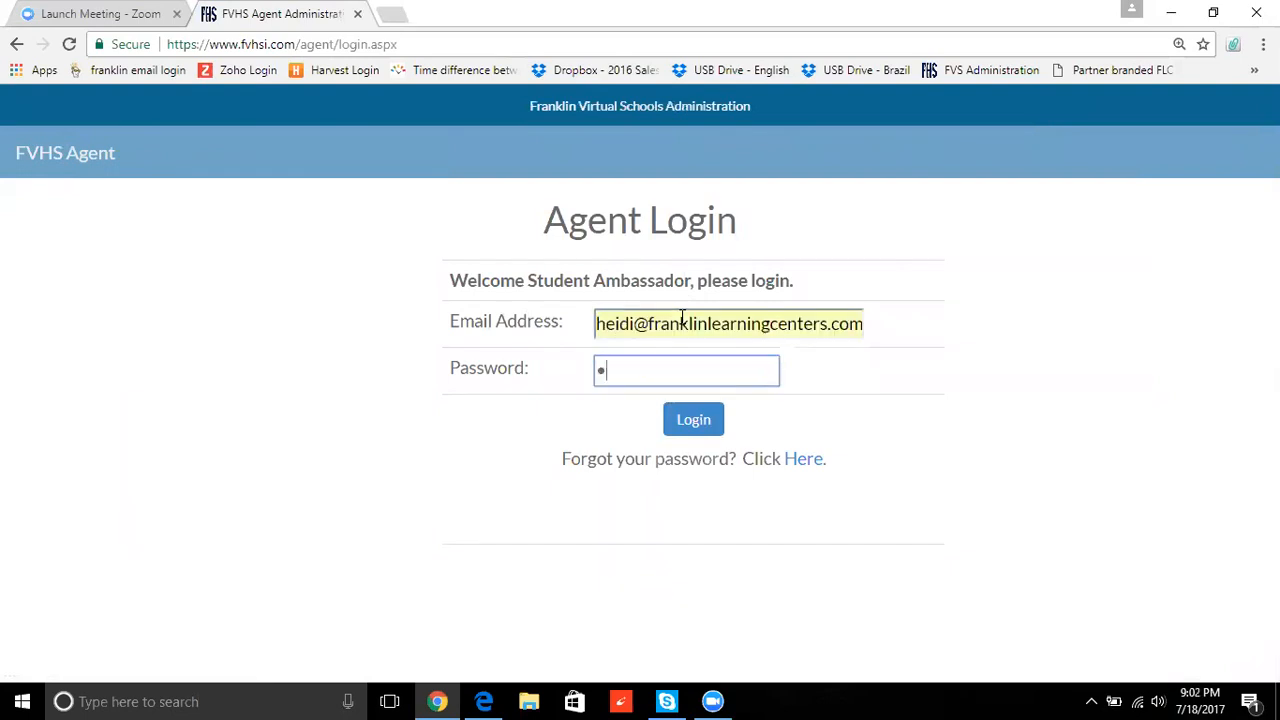
{"action": "type", "text": "*****"}
{"action": "left_click", "coordinate": [693, 425]}
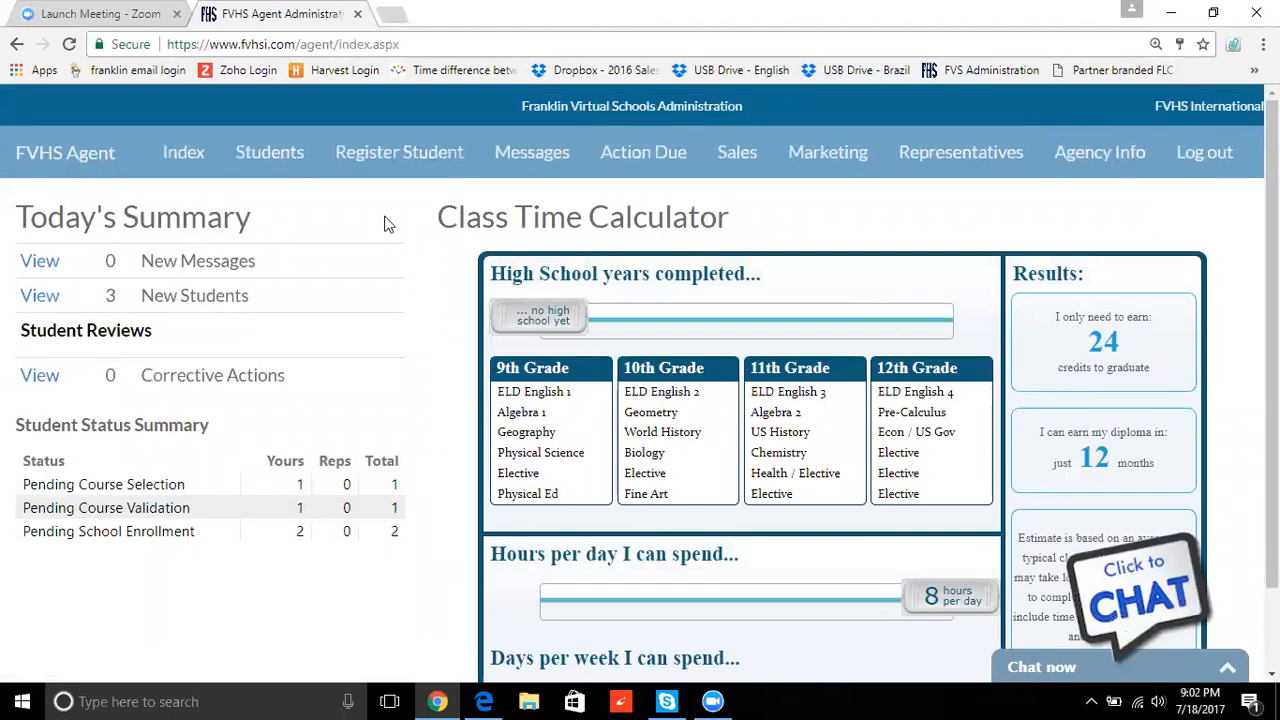
{"action": "left_click", "coordinate": [416, 177]}
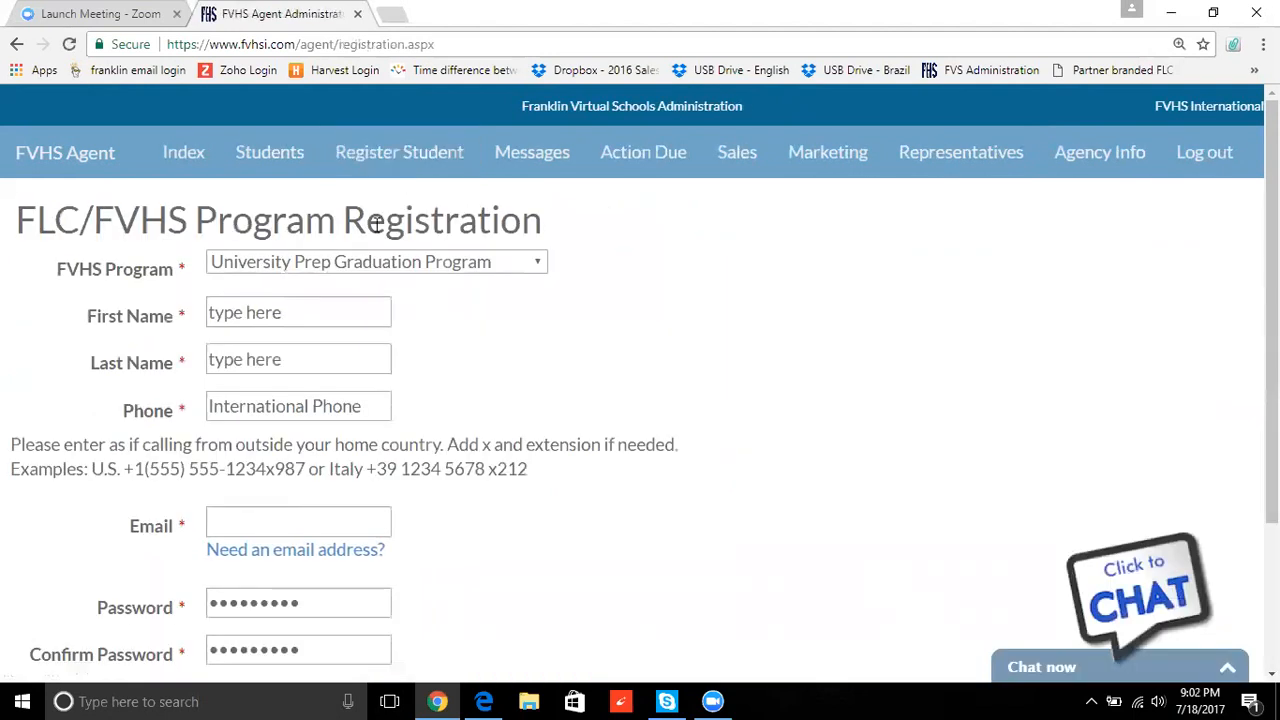
- Choose GED Test Preparation as the program and enter the student's first and last name
{"action": "left_click", "coordinate": [366, 265]}
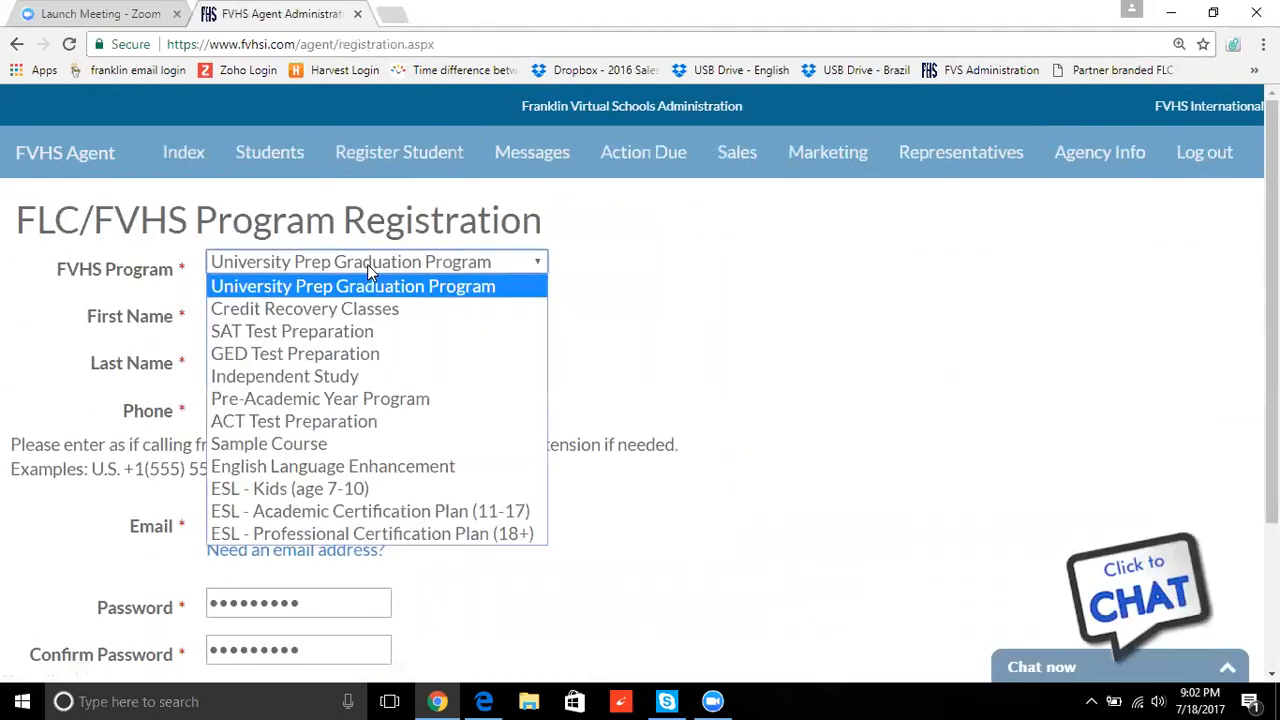
{"action": "left_click", "coordinate": [328, 353]}
{"action": "left_click", "coordinate": [309, 315]}
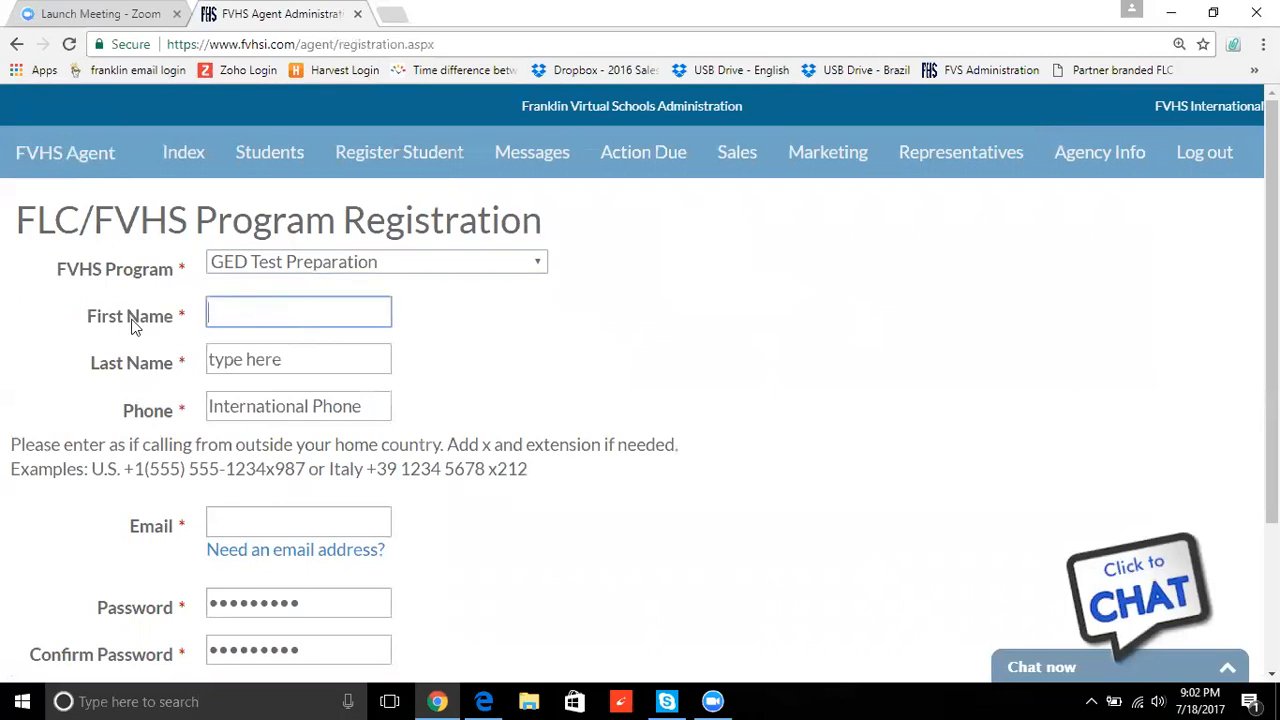
{"action": "key", "text": "Tab"}
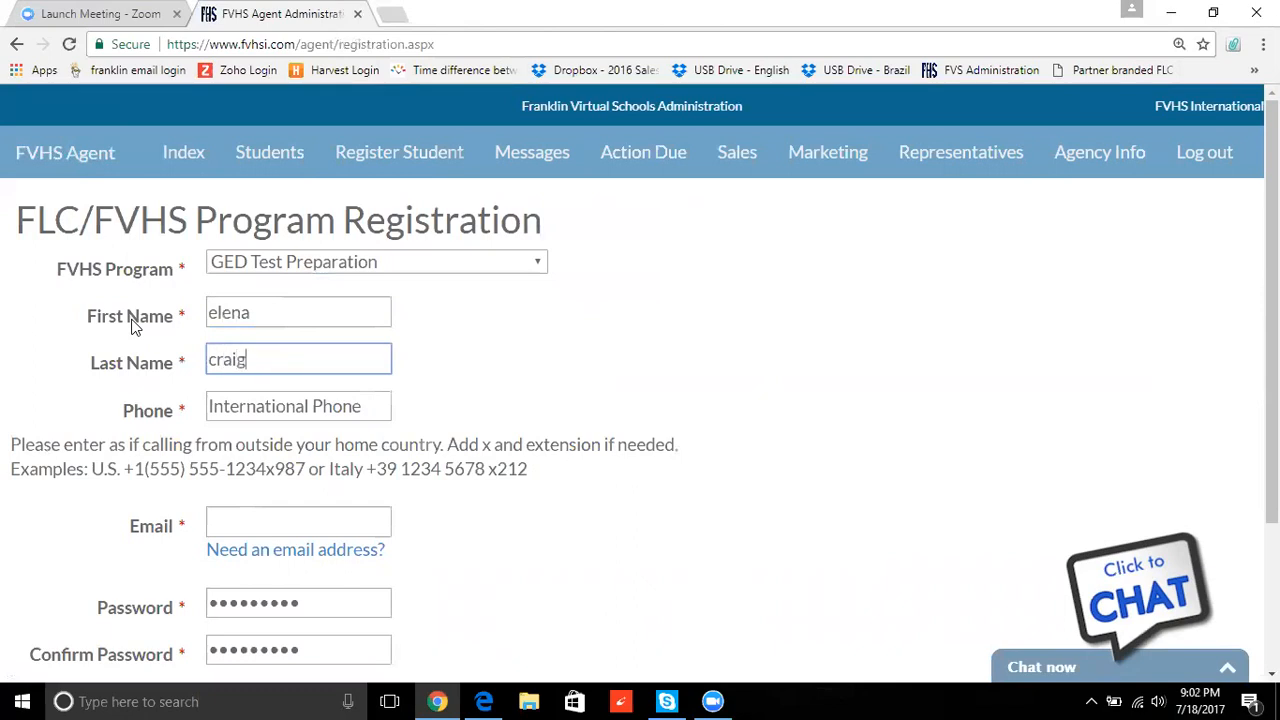
{"action": "key", "text": "Tab"}
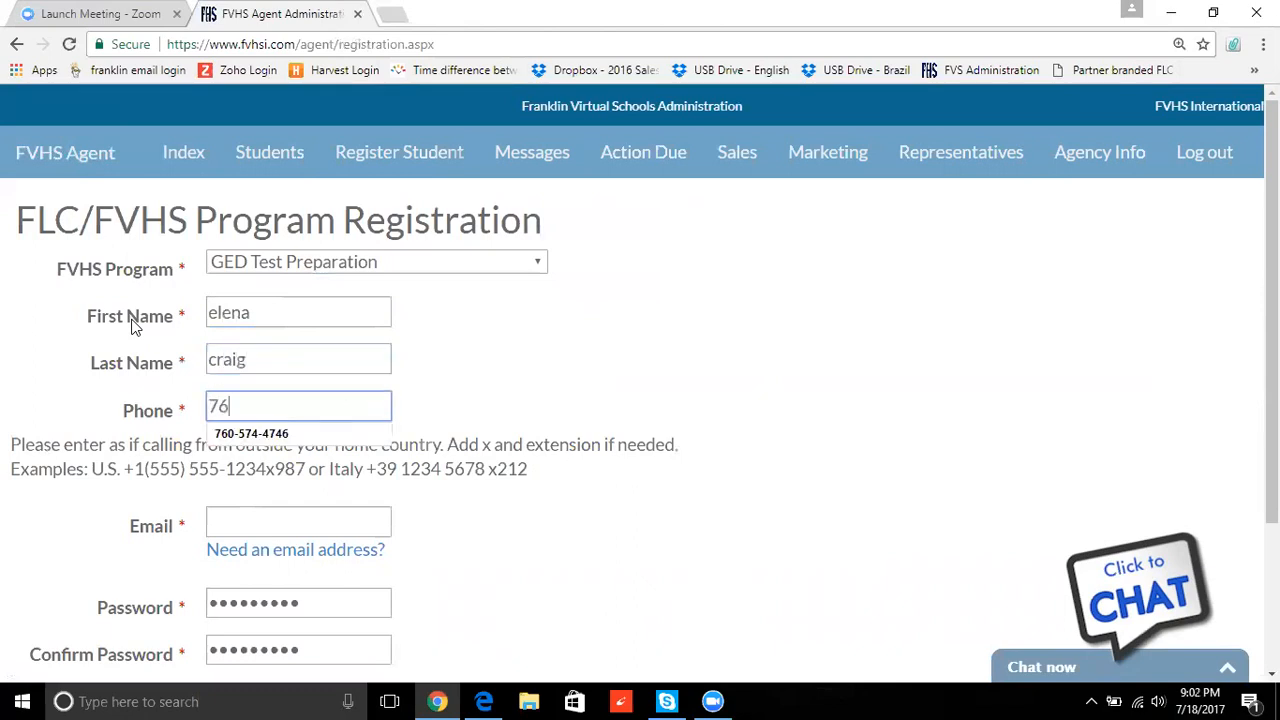
- Enter the student's phone number, e-mail address, password and password confirmation
{"action": "key", "text": "Tab"}
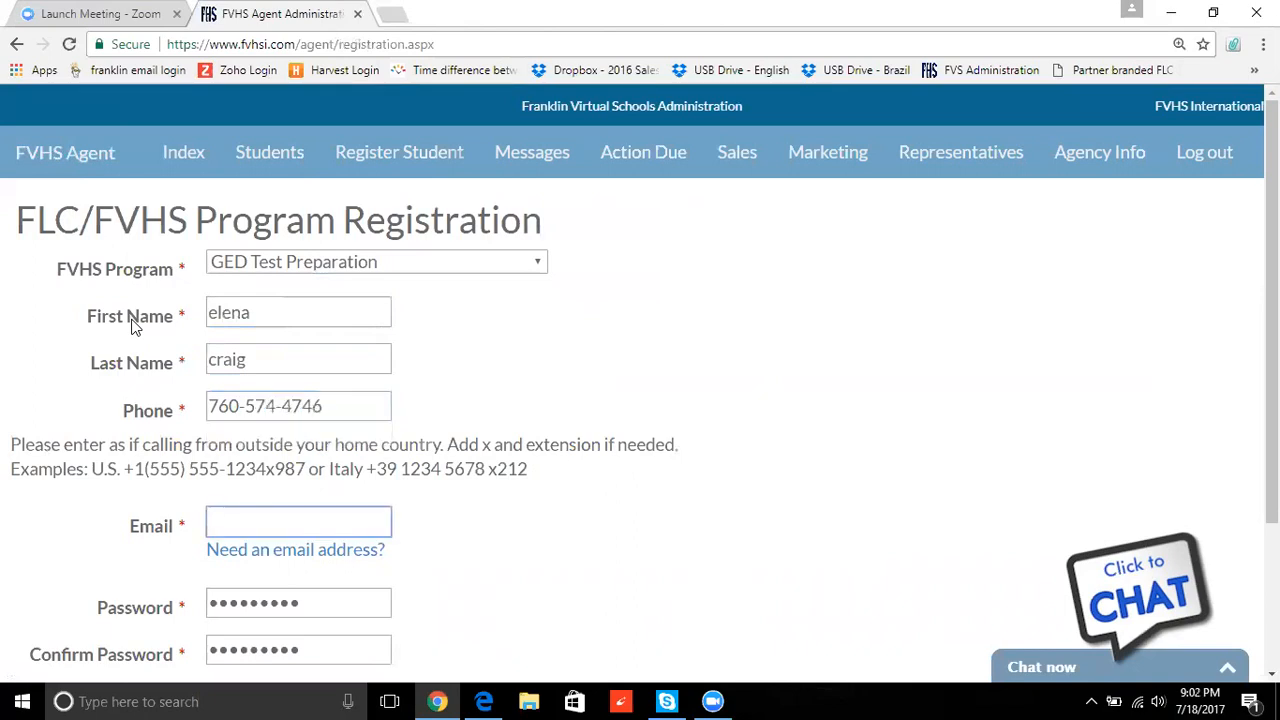
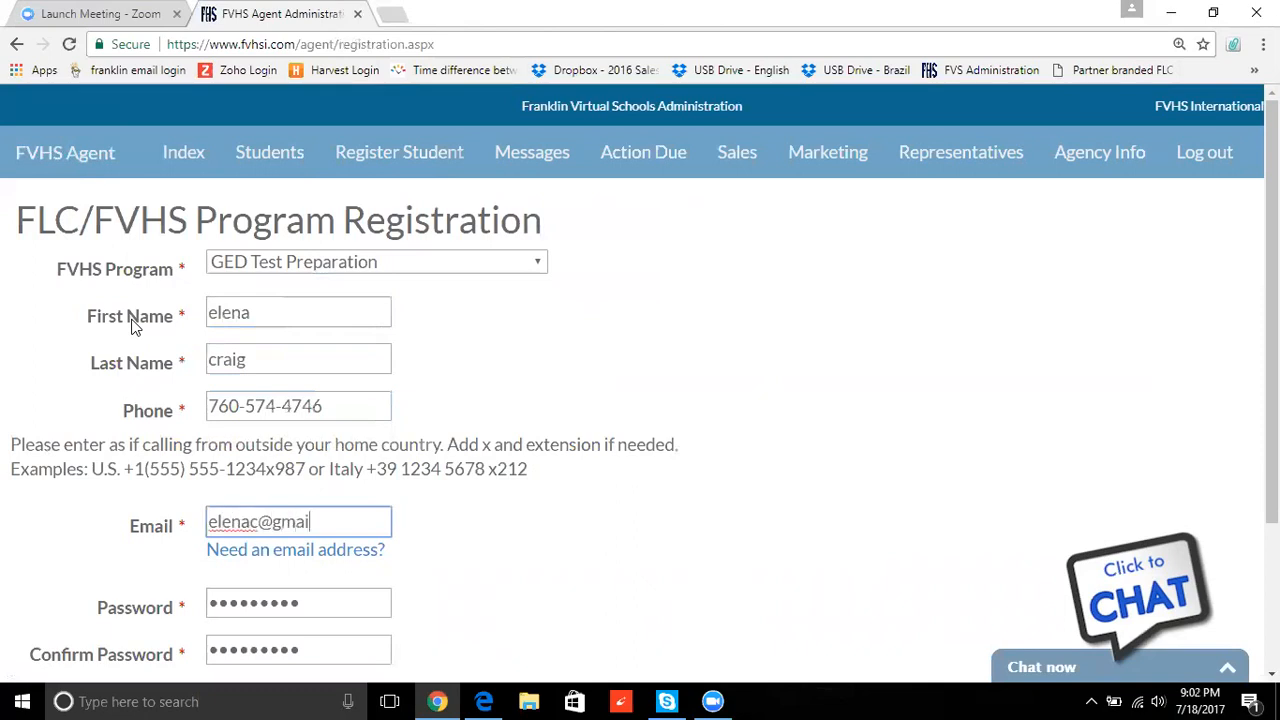
{"action": "key", "text": "Tab"}
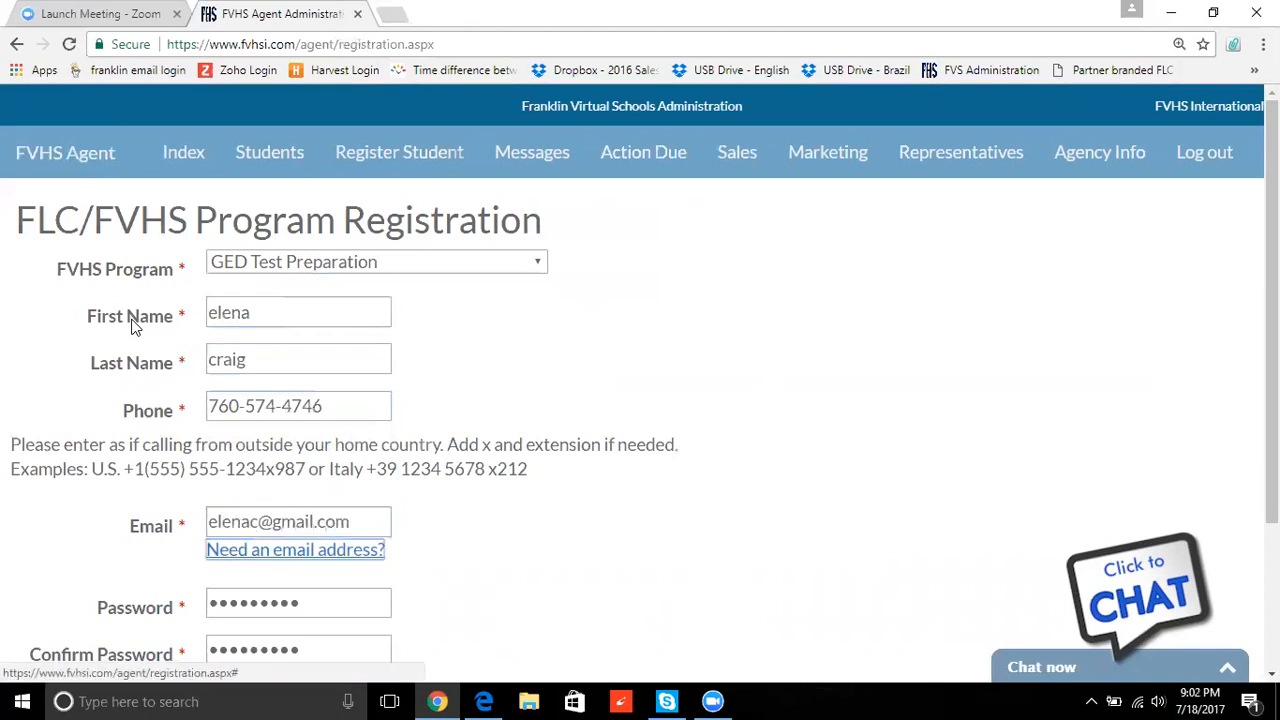
{"action": "left_click", "coordinate": [307, 598]}
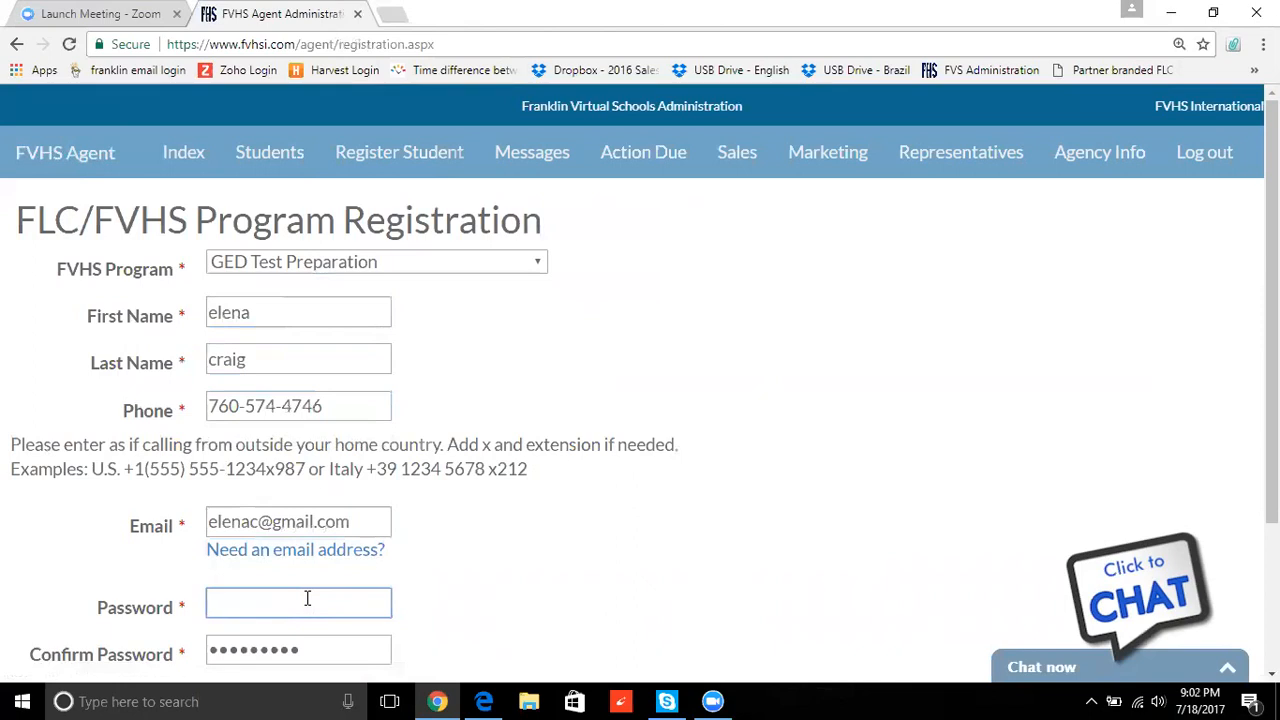
{"action": "type", "text": "•••••••••"}
{"action": "key", "text": "Tab"}
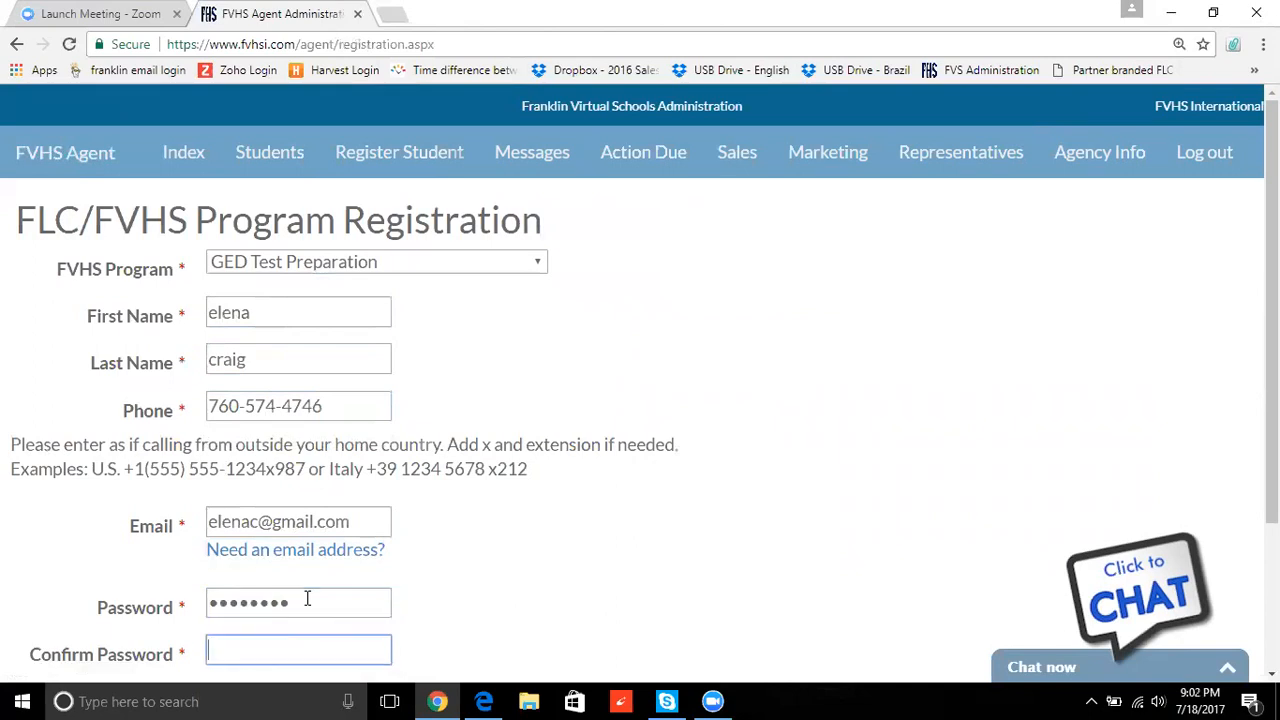
{"action": "type", "text": "••••••••"}
- Enter and confirm the student's birth date
{"action": "scroll", "coordinate": [1270, 230], "scroll_direction": "down", "scroll_amount": 2}
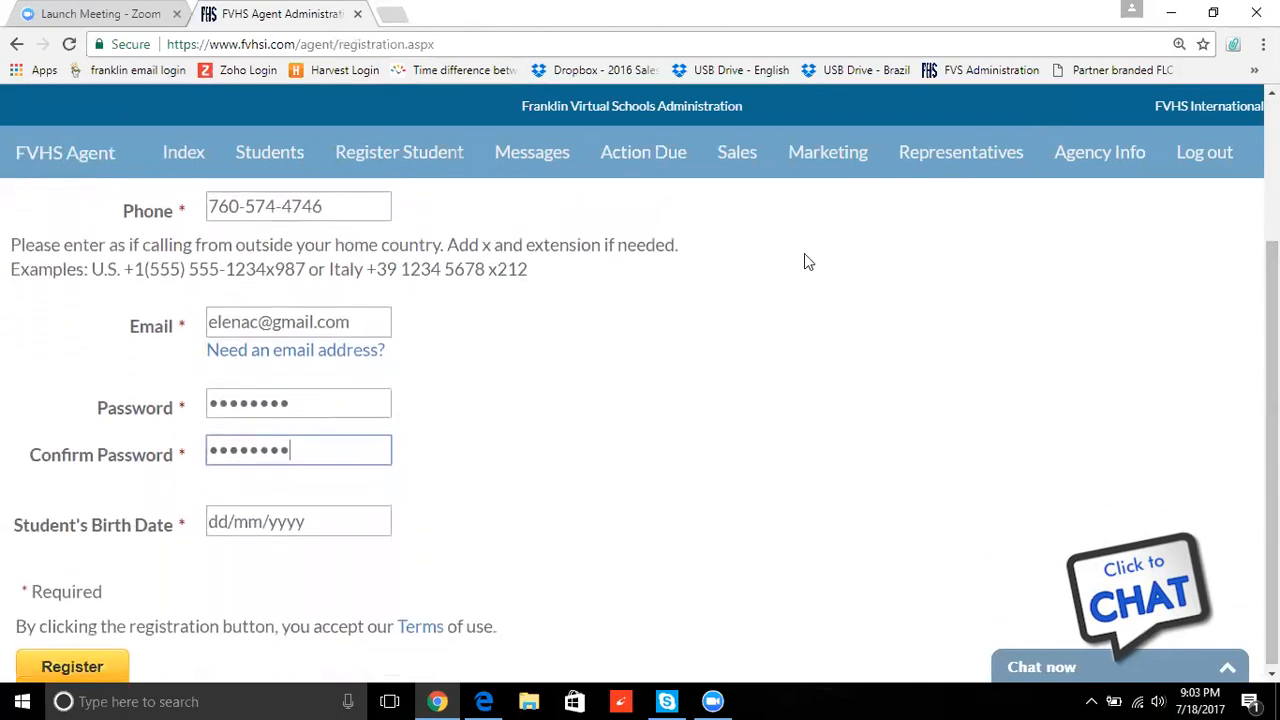
{"action": "left_click", "coordinate": [311, 521]}
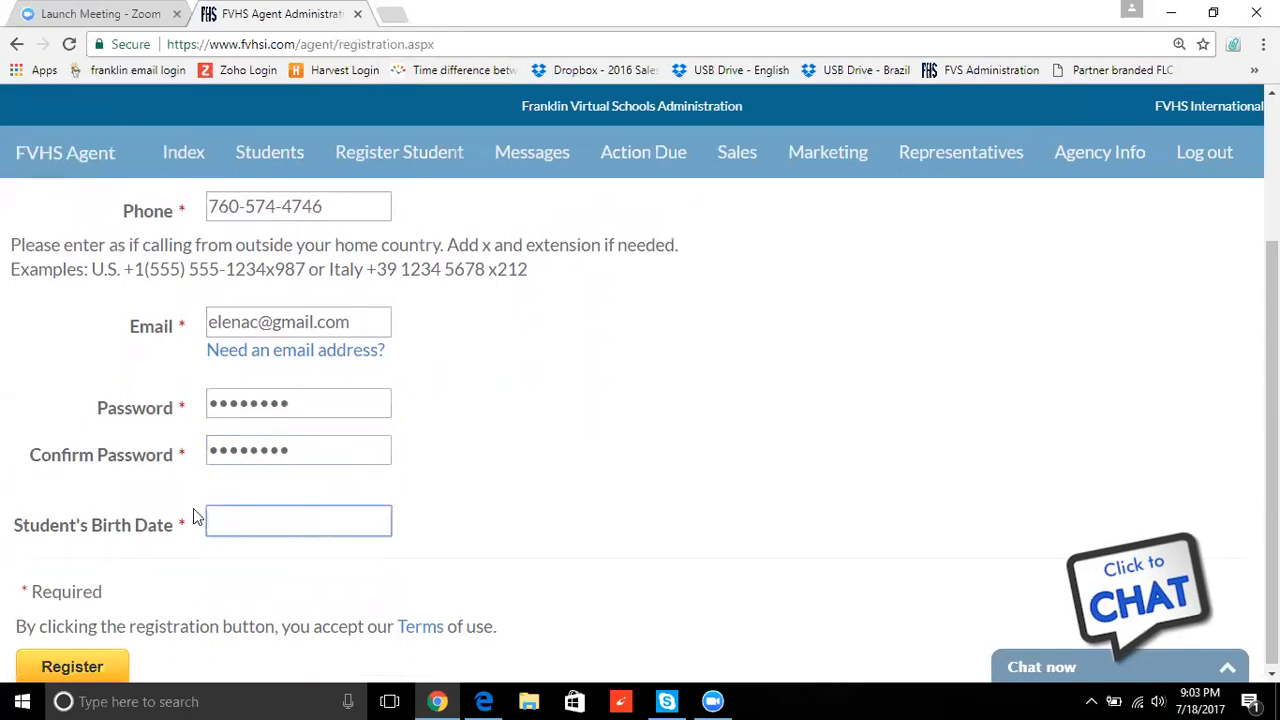
{"action": "type", "text": "10/27/2001"}
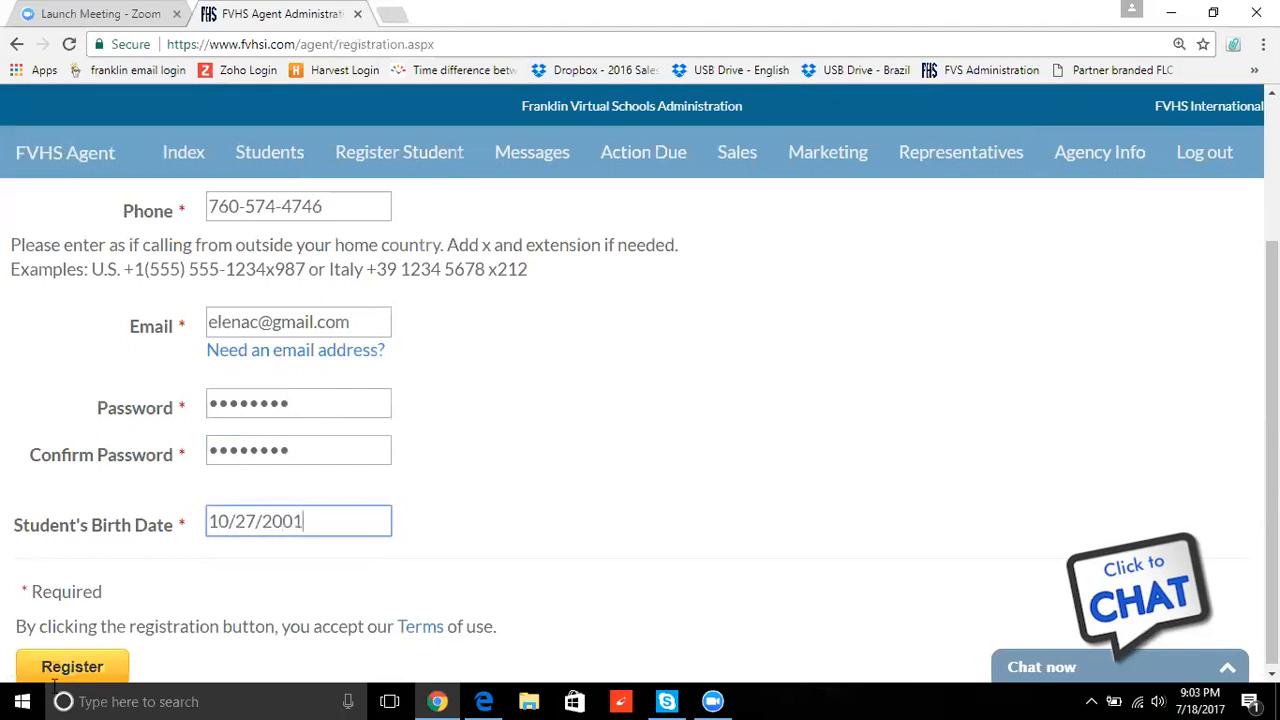
{"action": "left_click", "coordinate": [76, 670]}
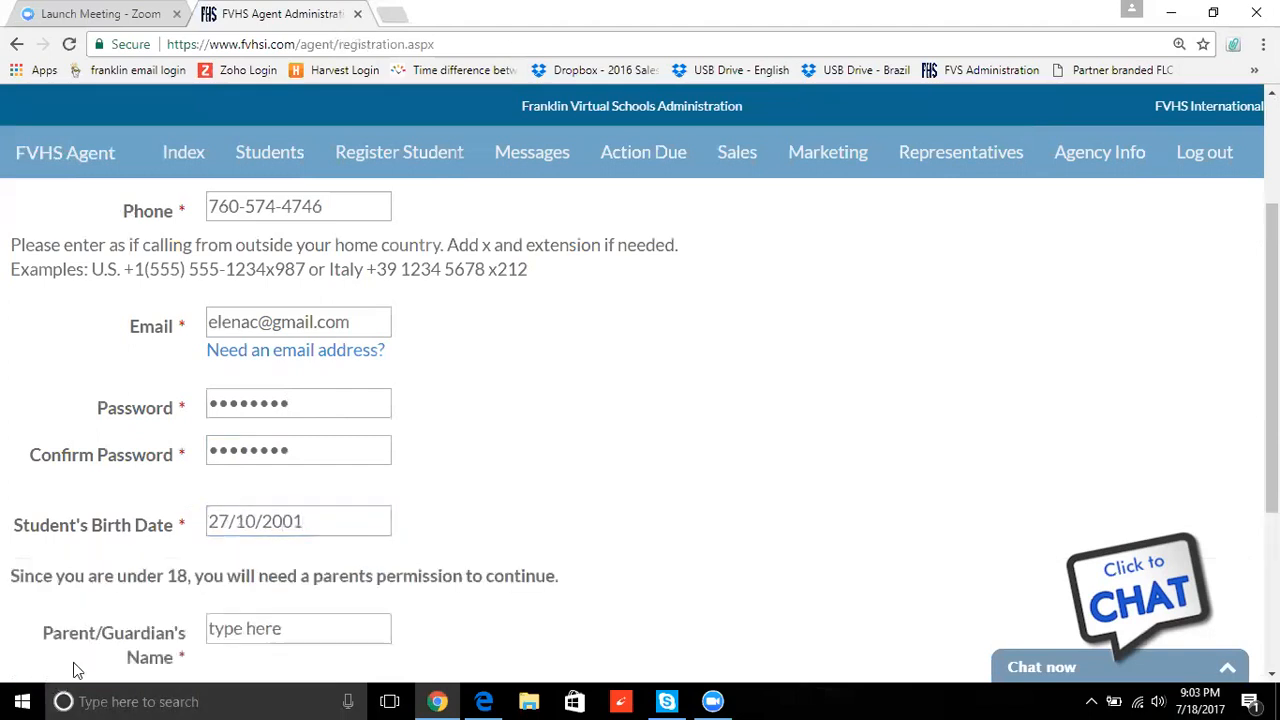
- Enter the parent's name, phone number and e-mail, then submit the registration
{"action": "left_click_drag", "start_coordinate": [1272, 358], "coordinate": [1272, 426]}
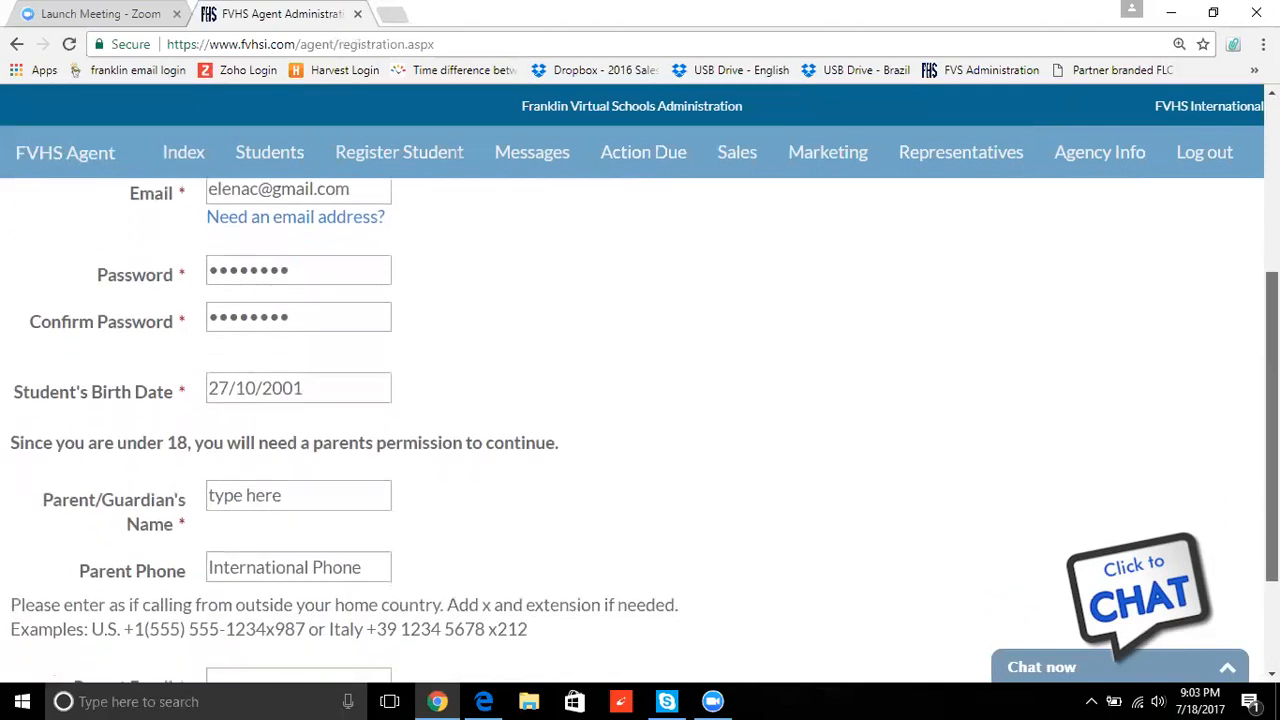
{"action": "left_click", "coordinate": [291, 484]}
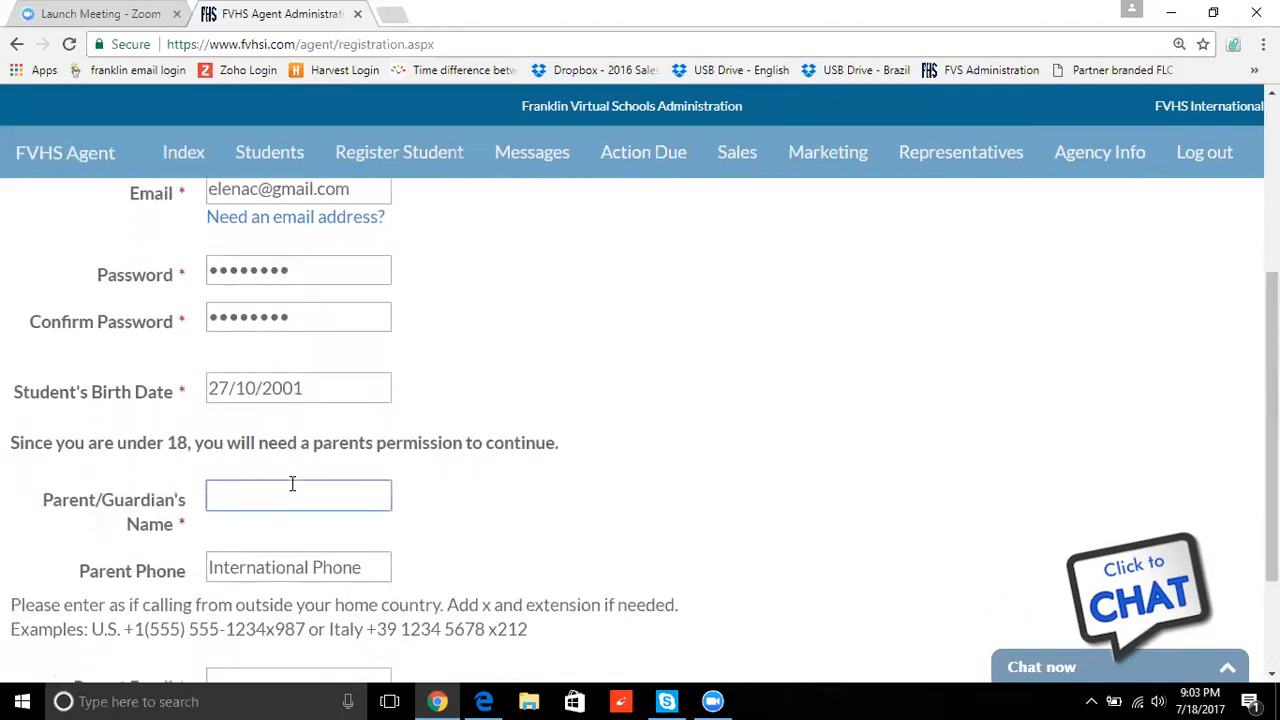
{"action": "key", "text": "Tab"}
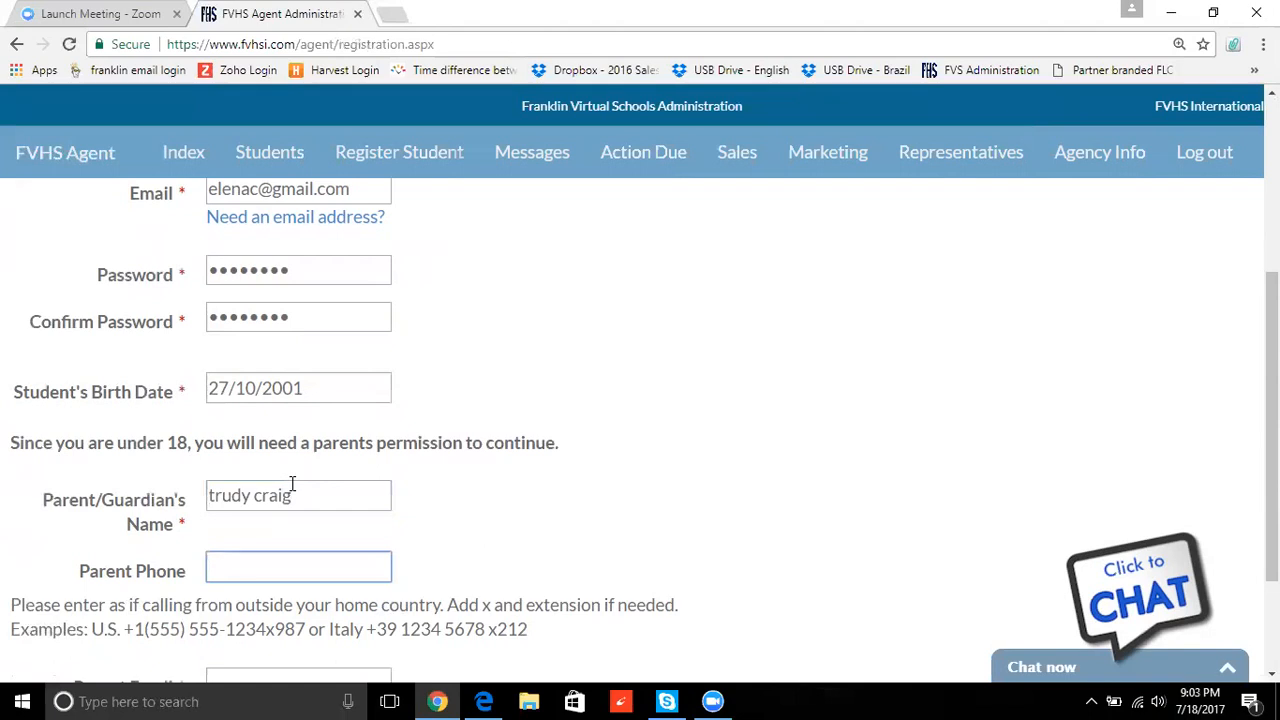
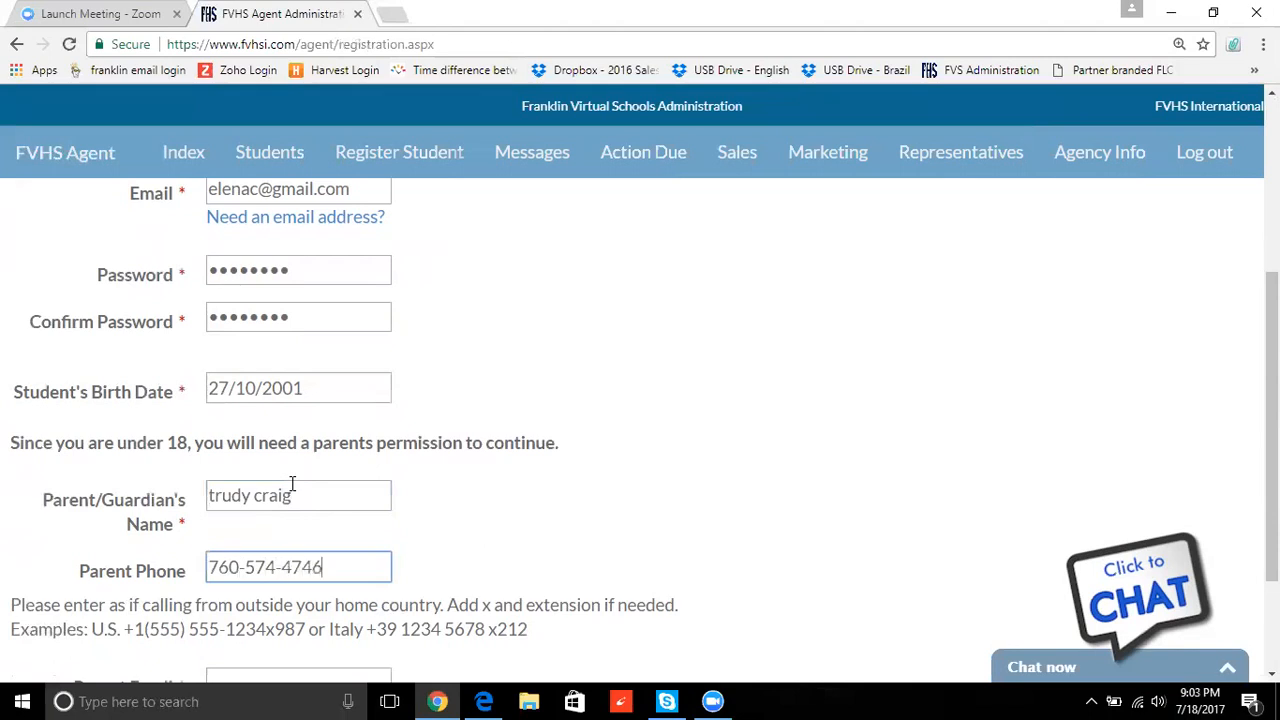
{"action": "left_click_drag", "start_coordinate": [1271, 440], "coordinate": [1271, 530]}
{"action": "left_click", "coordinate": [342, 512]}
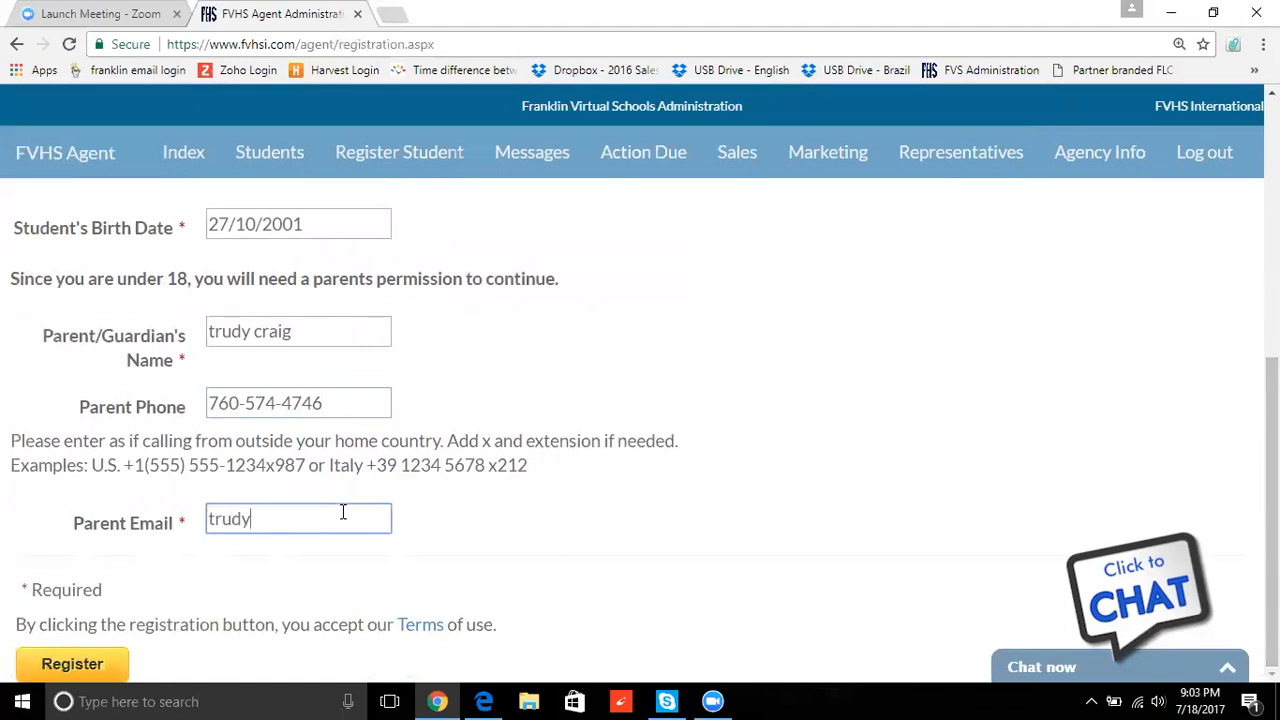
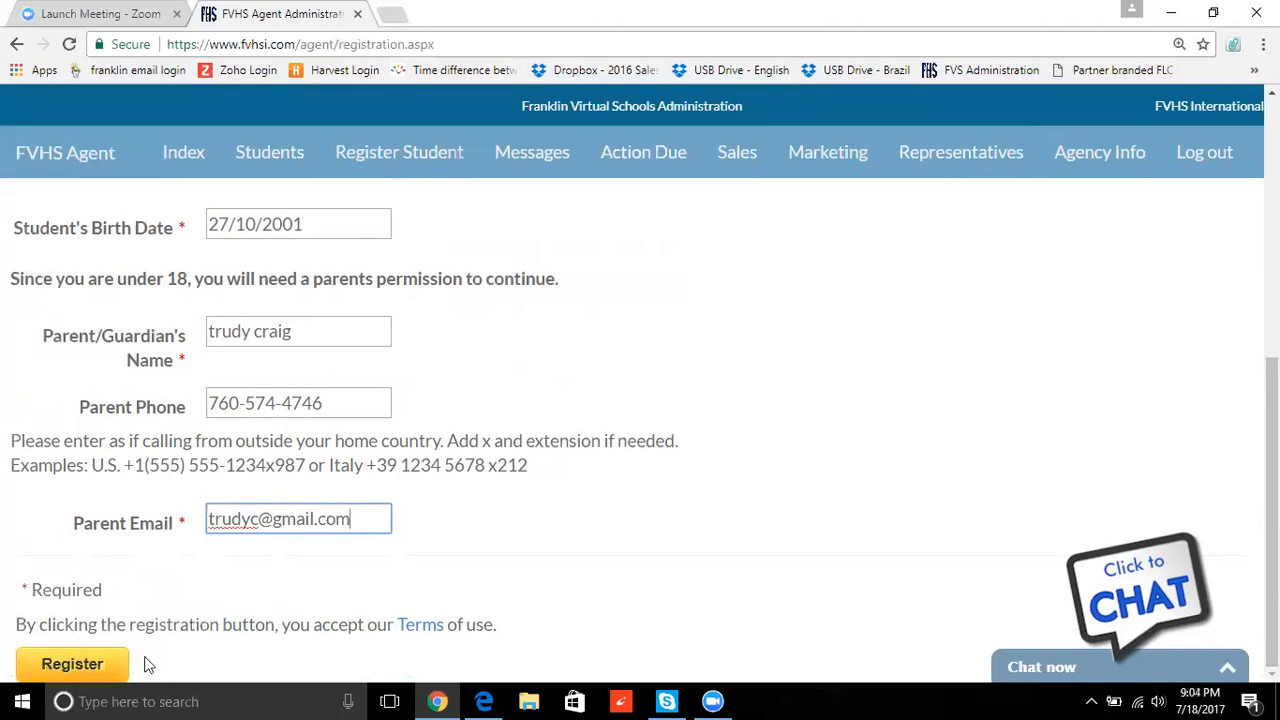
{"action": "left_click", "coordinate": [77, 668]}
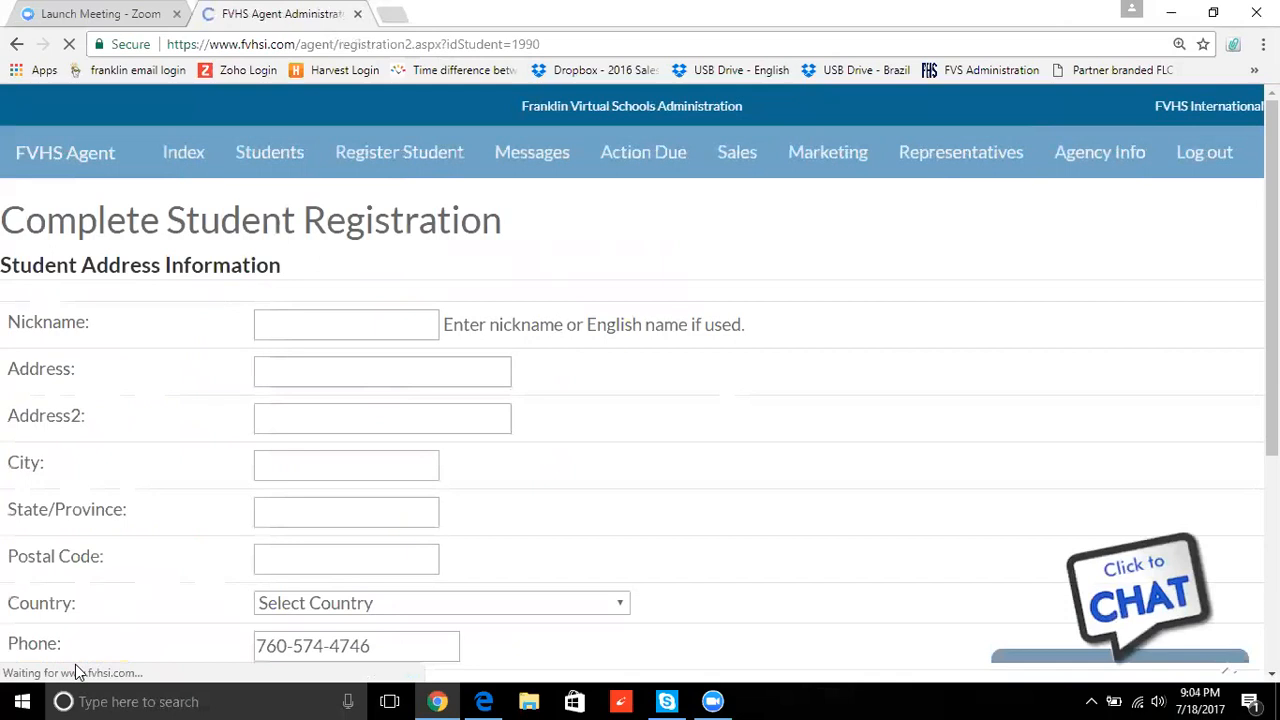
- Enter the student's street address, city, state and postal code, with country United States
{"action": "left_click", "coordinate": [292, 377]}
{"action": "key", "text": "Tab"}
{"action": "key", "text": "Tab"}
{"action": "type", "text": "scottsdale"}
{"action": "key", "text": "Tab"}
{"action": "type", "text": "az"}
{"action": "key", "text": "Tab"}
{"action": "type", "text": "85260"}
{"action": "key", "text": "Tab"}
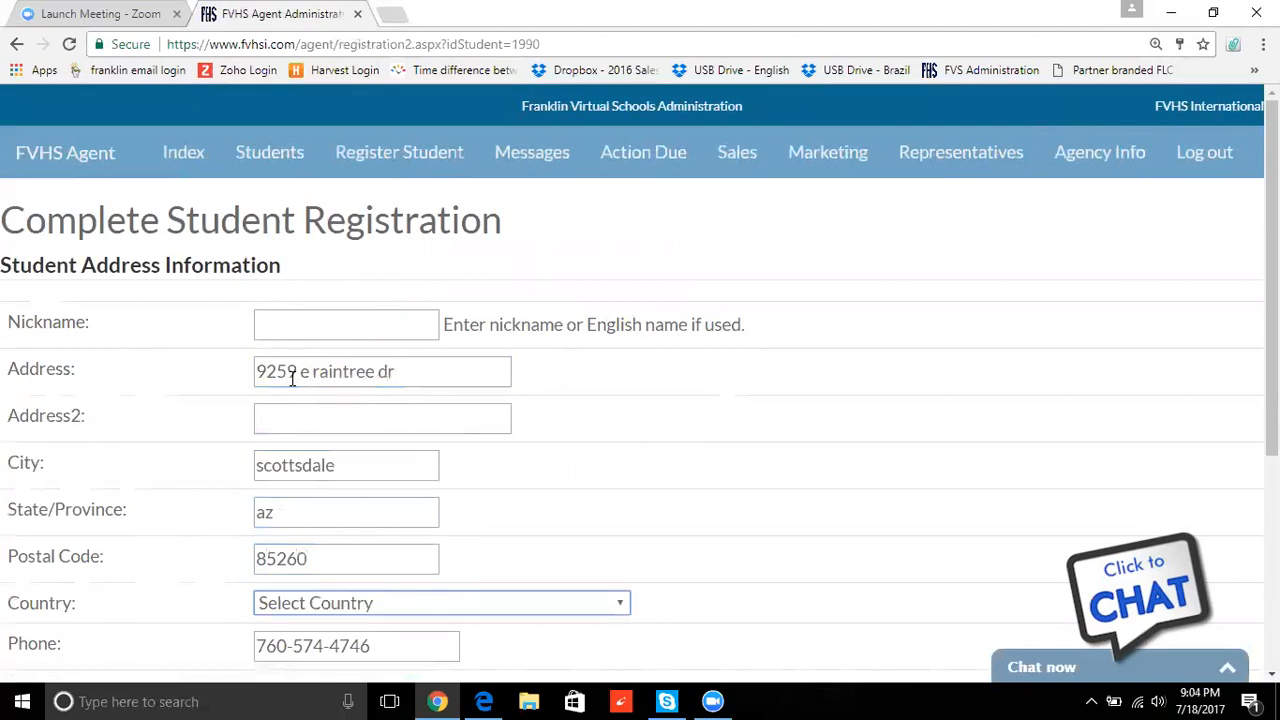
{"action": "type", "text": "un"}
{"action": "key", "text": "Down"}
{"action": "key", "text": "Down"}
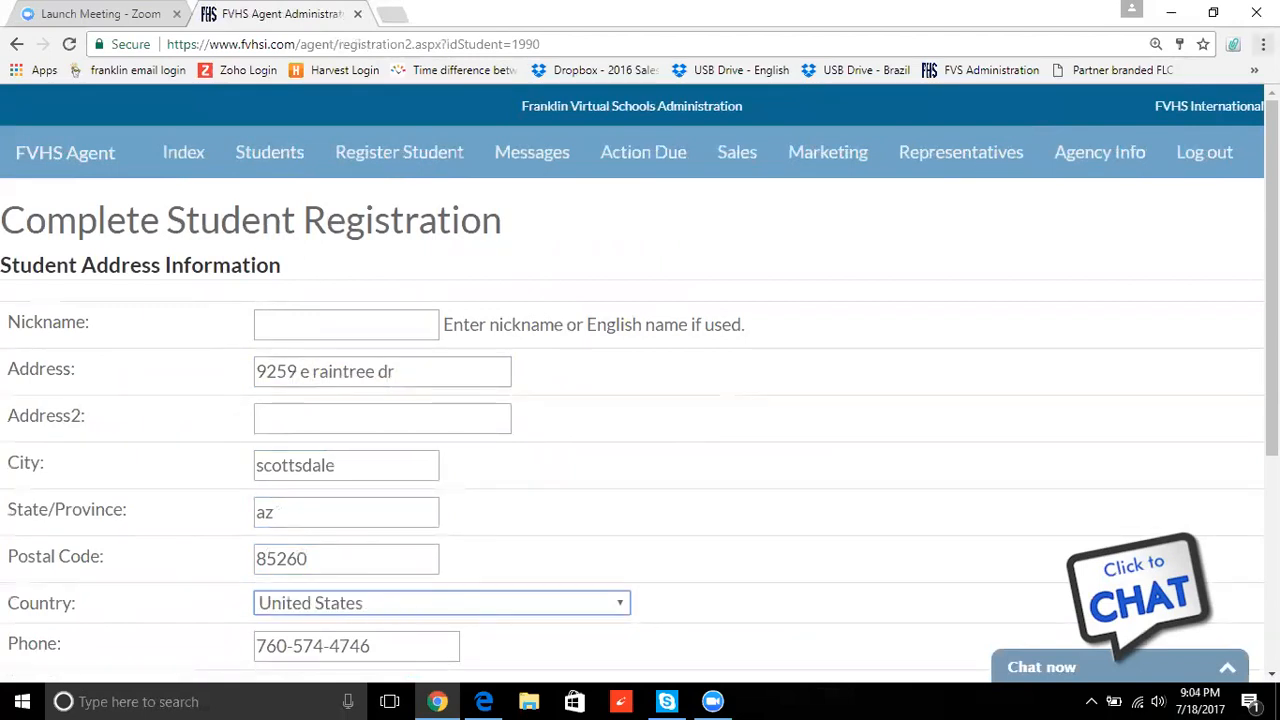
- Set gender to Female and race to White or Caucasion, then submit the details
{"action": "left_click_drag", "start_coordinate": [1272, 278], "coordinate": [1272, 486]}
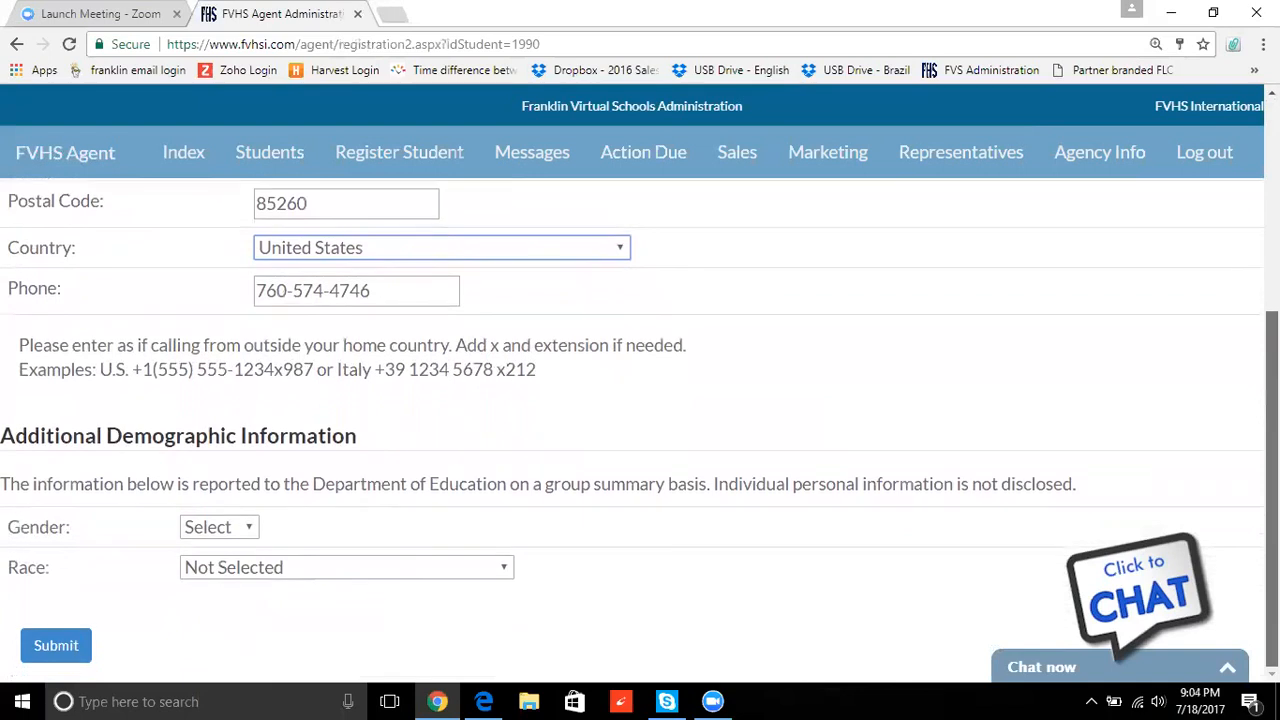
{"action": "left_click", "coordinate": [243, 527]}
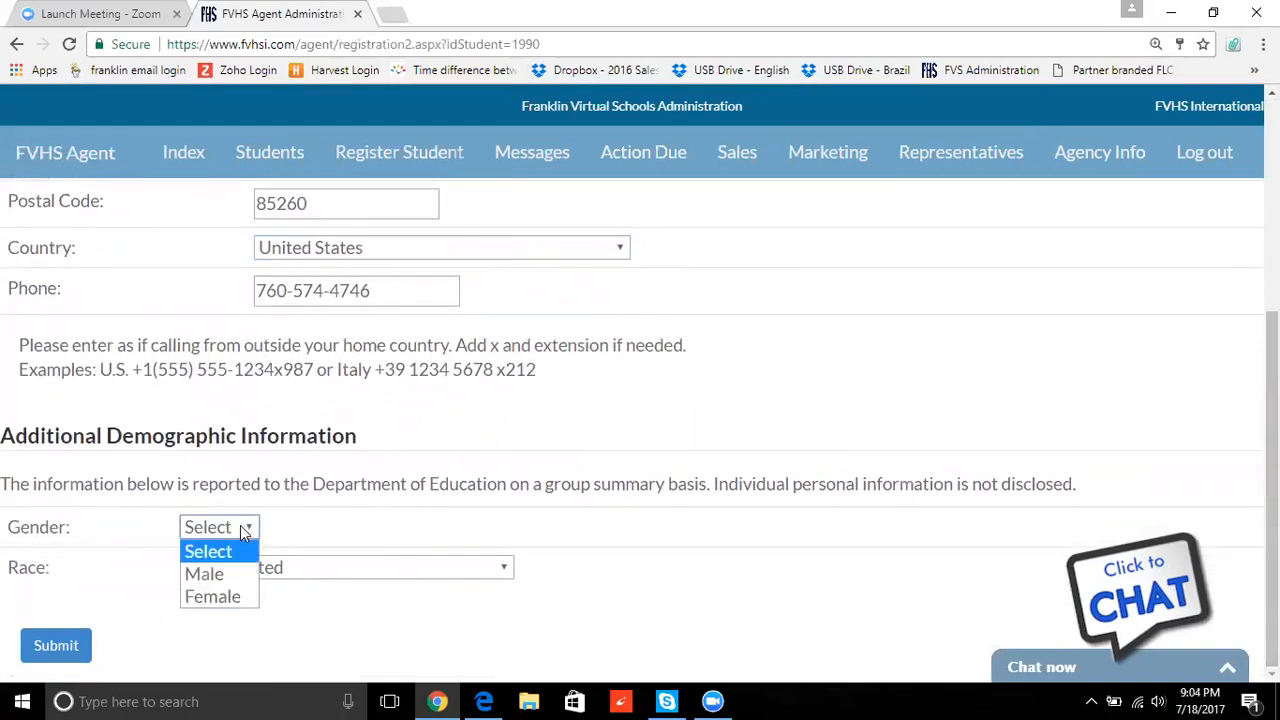
{"action": "left_click", "coordinate": [210, 596]}
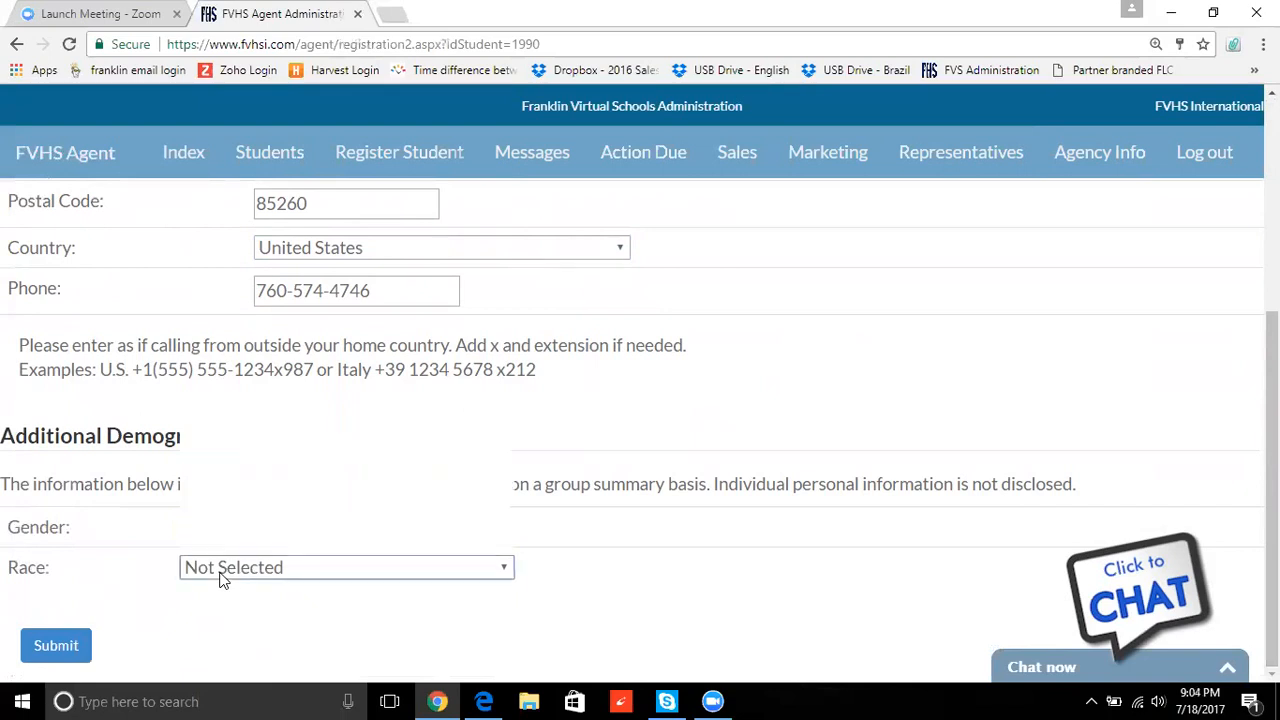
{"action": "left_click", "coordinate": [221, 578]}
{"action": "left_click", "coordinate": [259, 531]}
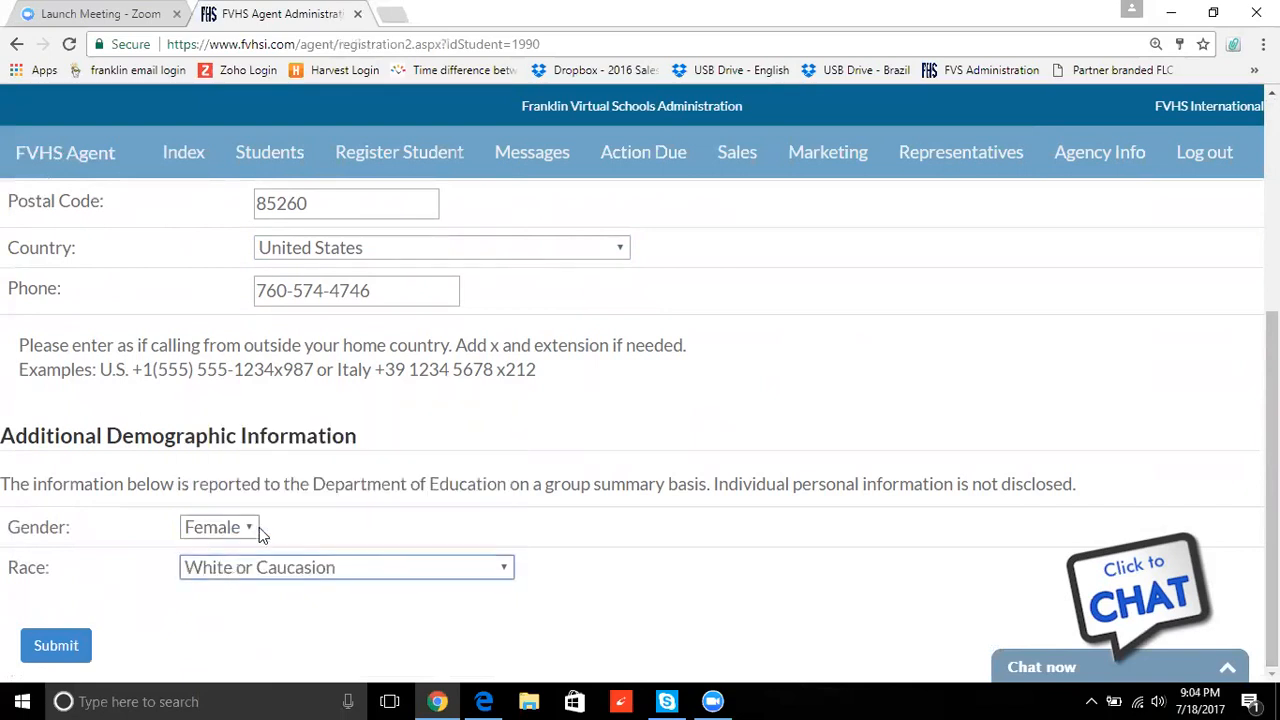
{"action": "left_click", "coordinate": [56, 646]}
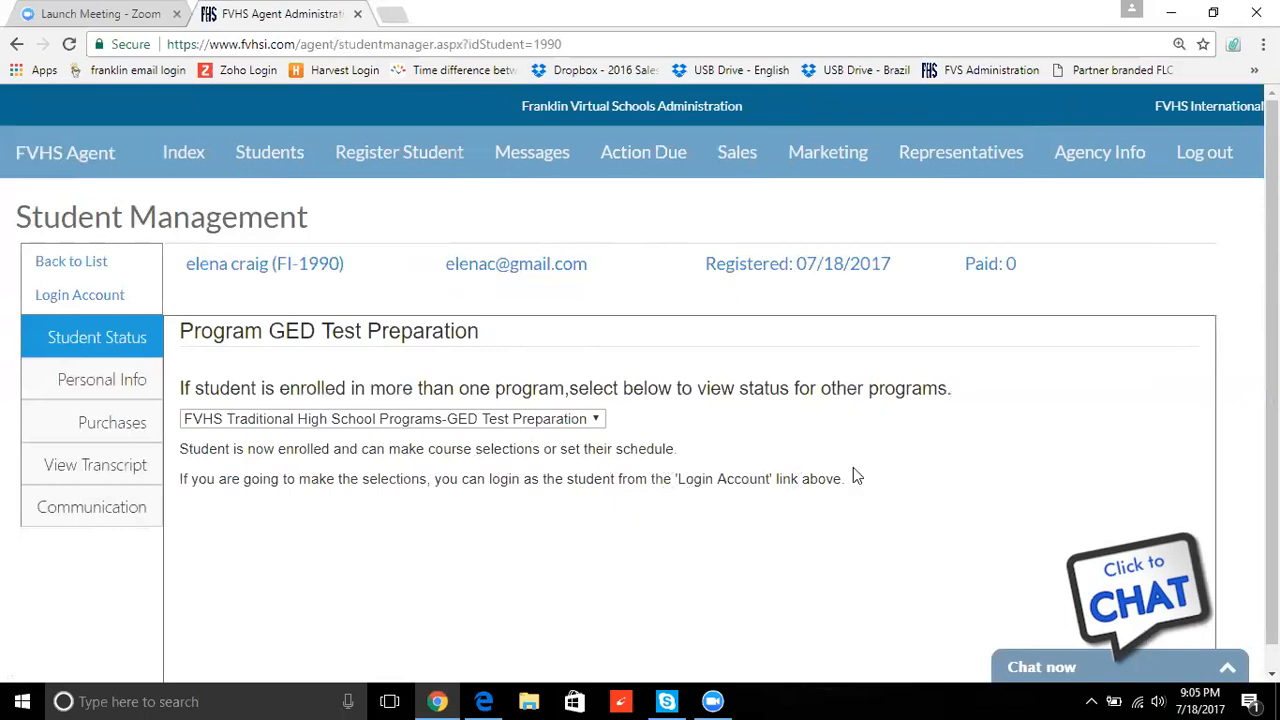
- Log in to the new student's account from the Student Management page
{"action": "left_click", "coordinate": [104, 296]}
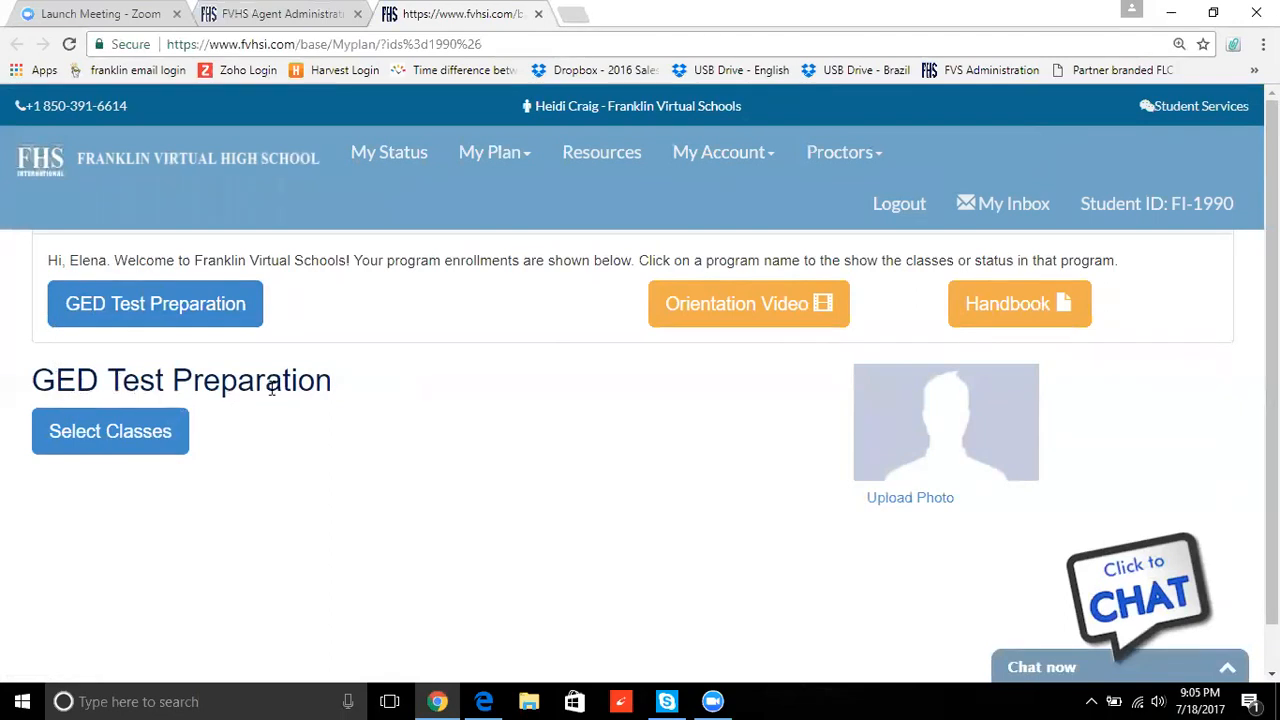
- Open Select Classes for GED Test Preparation and scroll to the subject class lists
{"action": "left_click", "coordinate": [111, 438]}
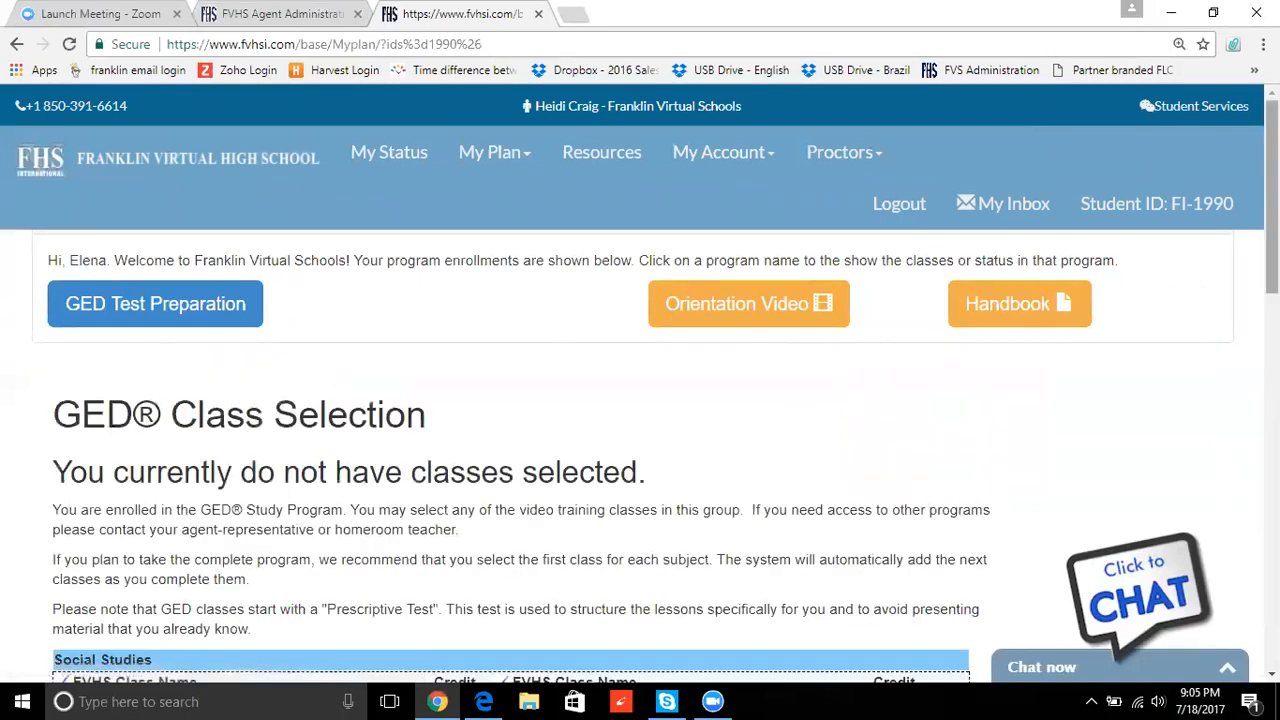
{"action": "scroll", "coordinate": [1272, 200], "scroll_direction": "down", "scroll_amount": 1}
{"action": "scroll", "coordinate": [640, 450], "scroll_direction": "down", "scroll_amount": 2}
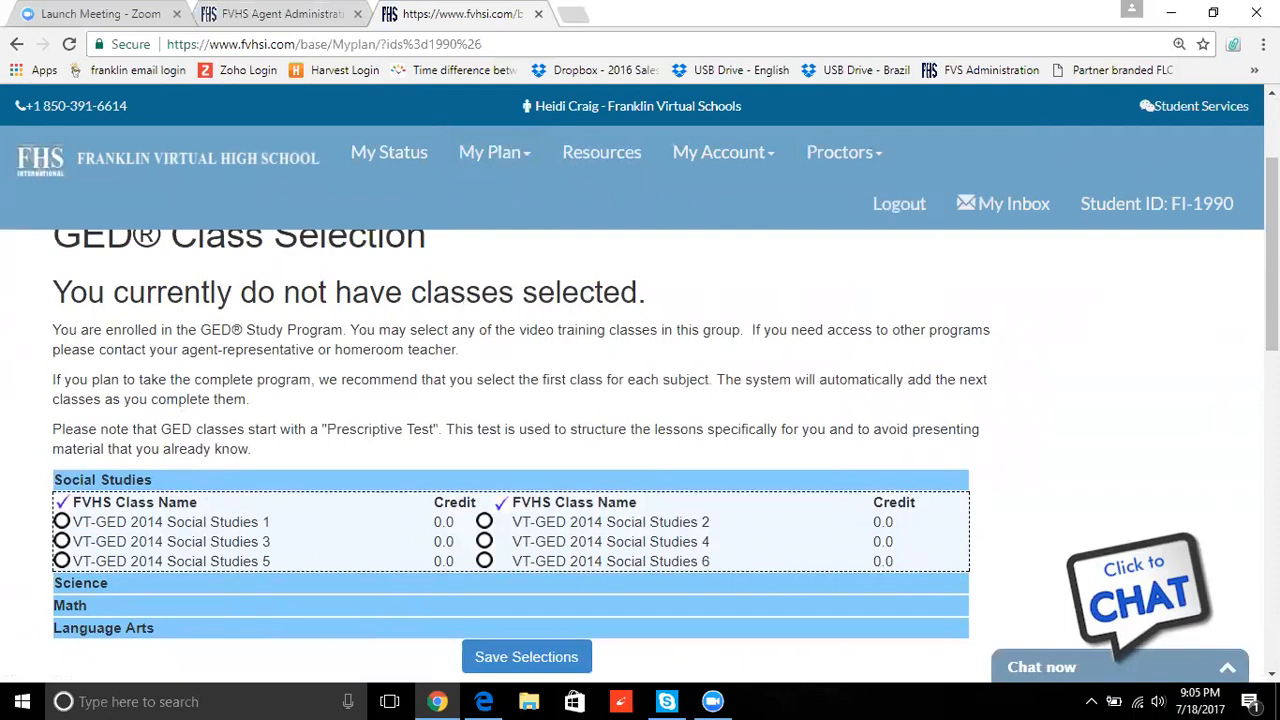
{"action": "left_click_drag", "start_coordinate": [1272, 203], "coordinate": [1272, 196]}
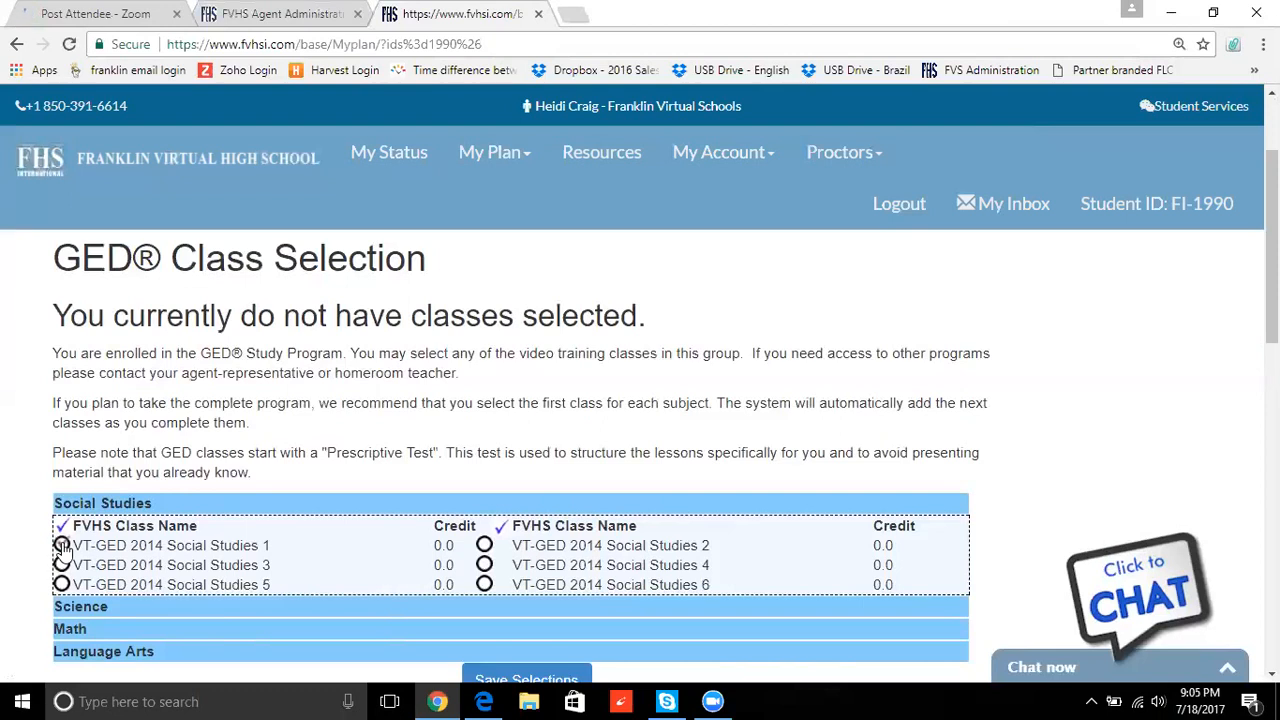
- Select VT-GED 2014 Social Studies 1, Science 1, Mathematical Reasoning 1 and Reasoning through Language Arts 1
{"action": "left_click", "coordinate": [62, 546]}
{"action": "left_click", "coordinate": [70, 608]}
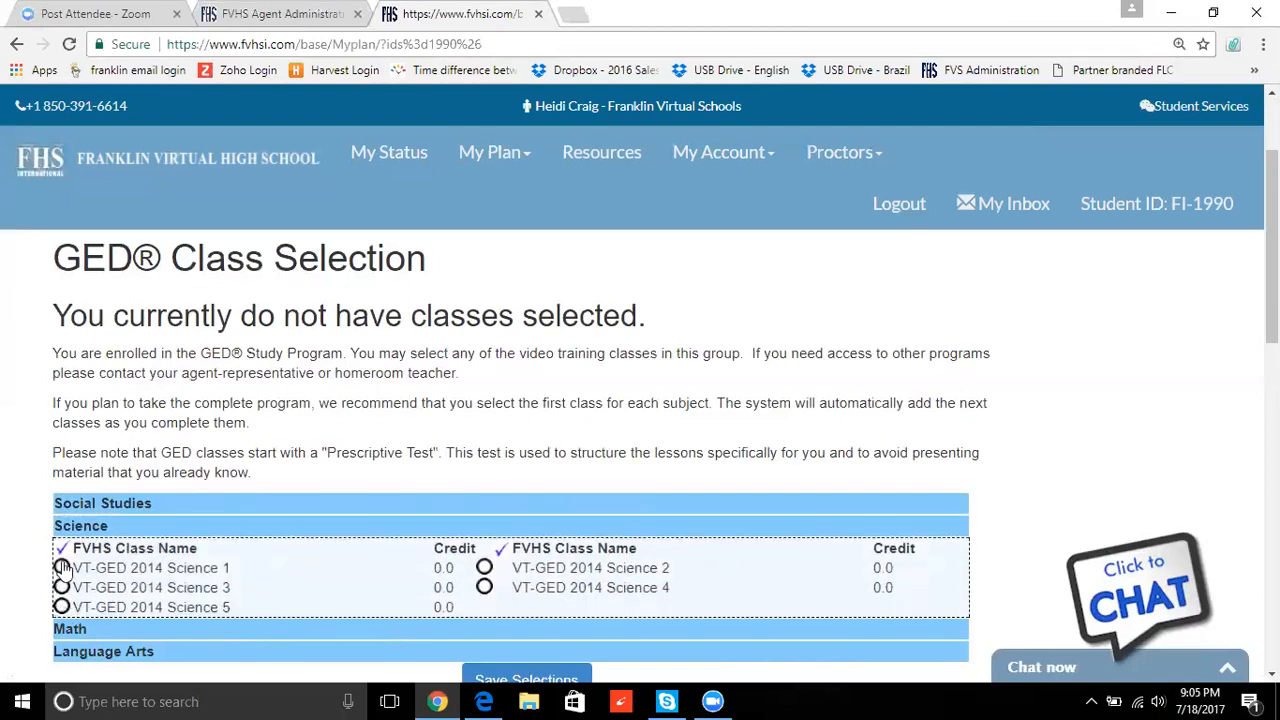
{"action": "left_click", "coordinate": [62, 567]}
{"action": "left_click", "coordinate": [70, 630]}
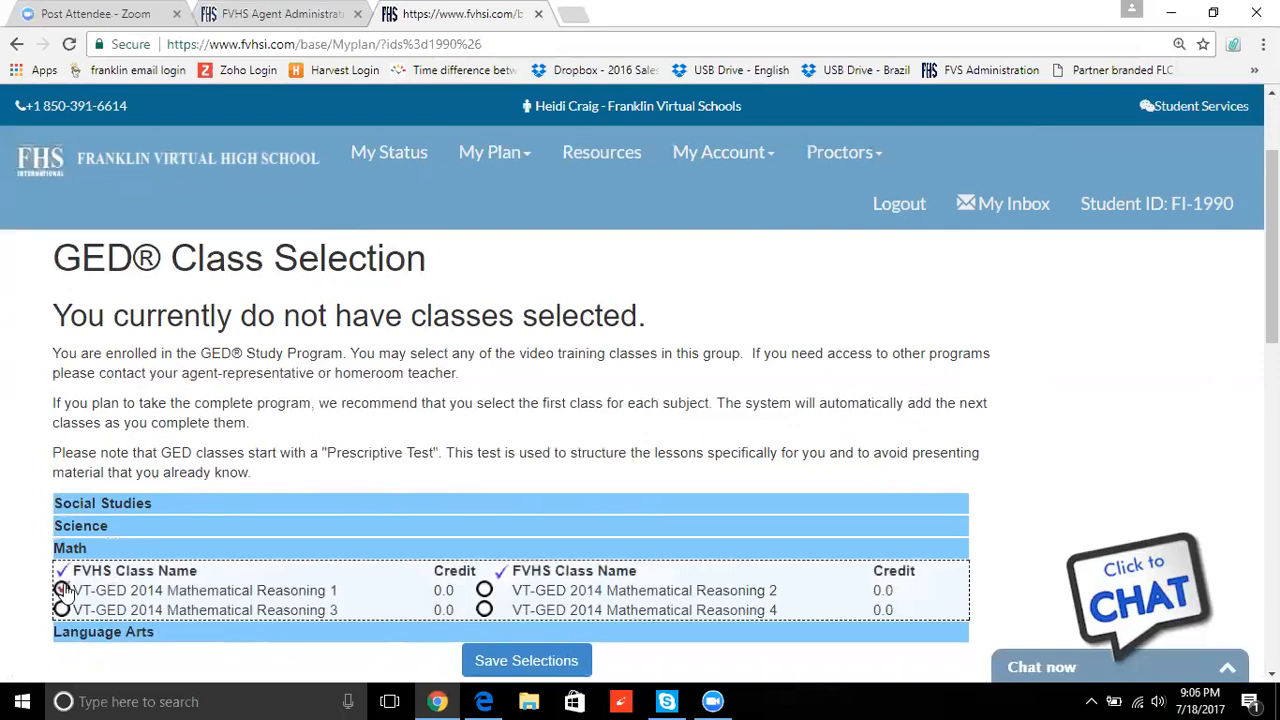
{"action": "left_click", "coordinate": [62, 590]}
{"action": "left_click", "coordinate": [139, 640]}
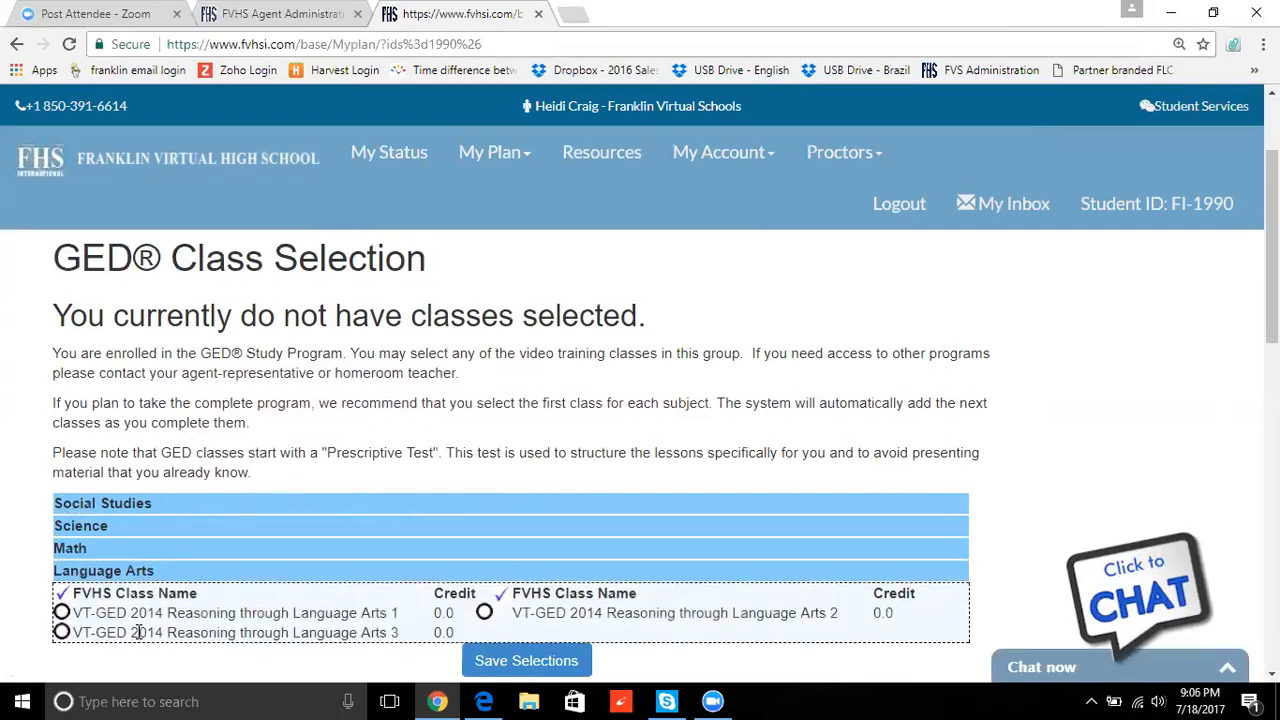
{"action": "left_click", "coordinate": [61, 614]}
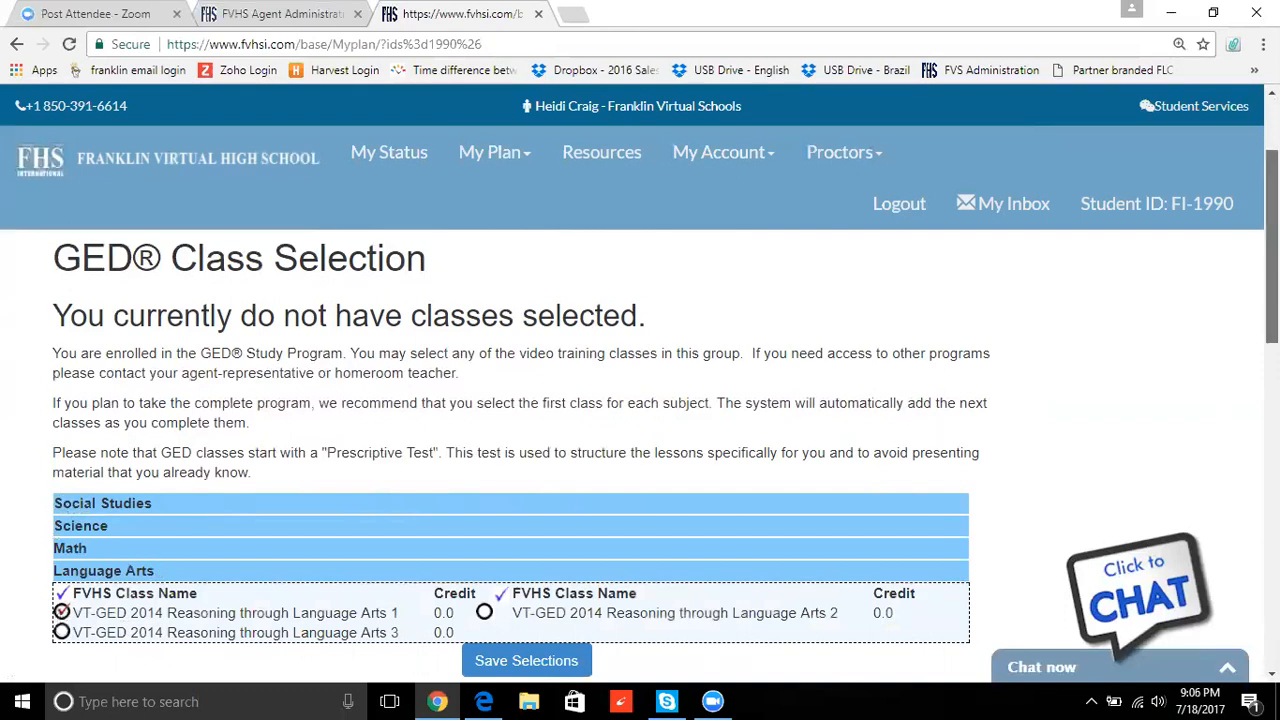
{"action": "scroll", "coordinate": [1272, 250], "scroll_direction": "down", "scroll_amount": 1}
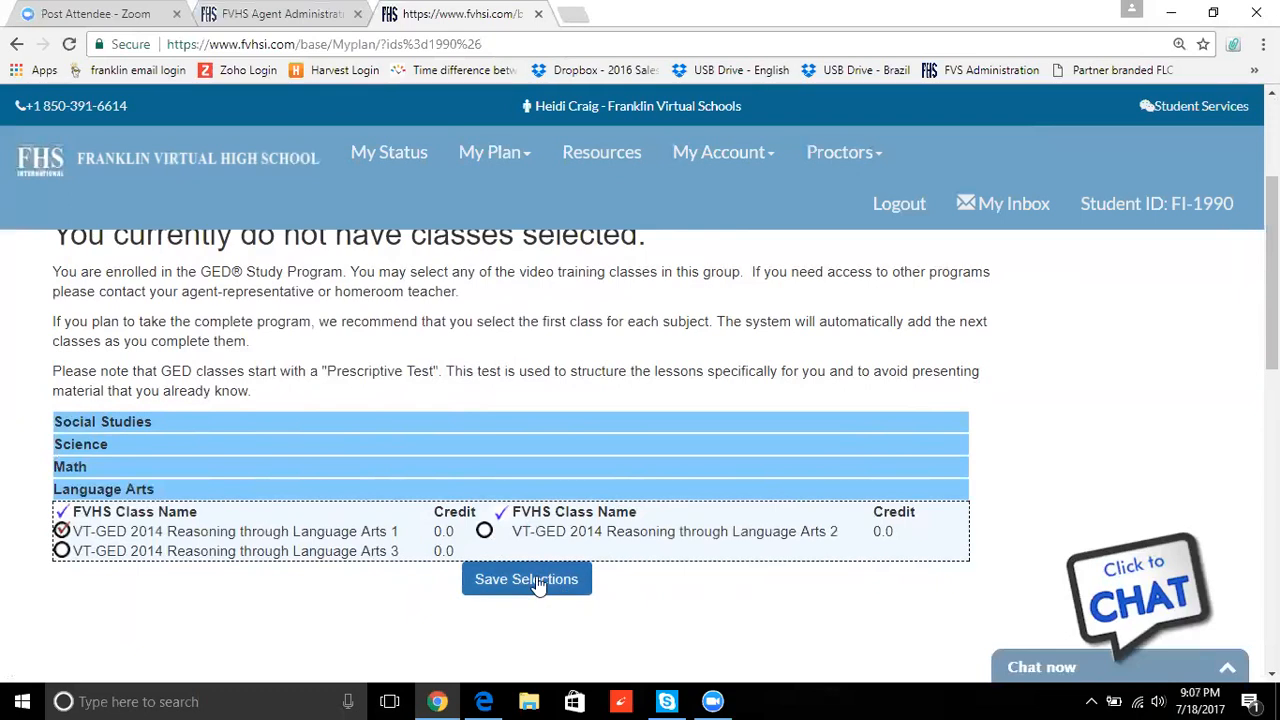
- Check the chosen class under all four subject headers and save the selections
{"action": "left_click", "coordinate": [163, 424]}
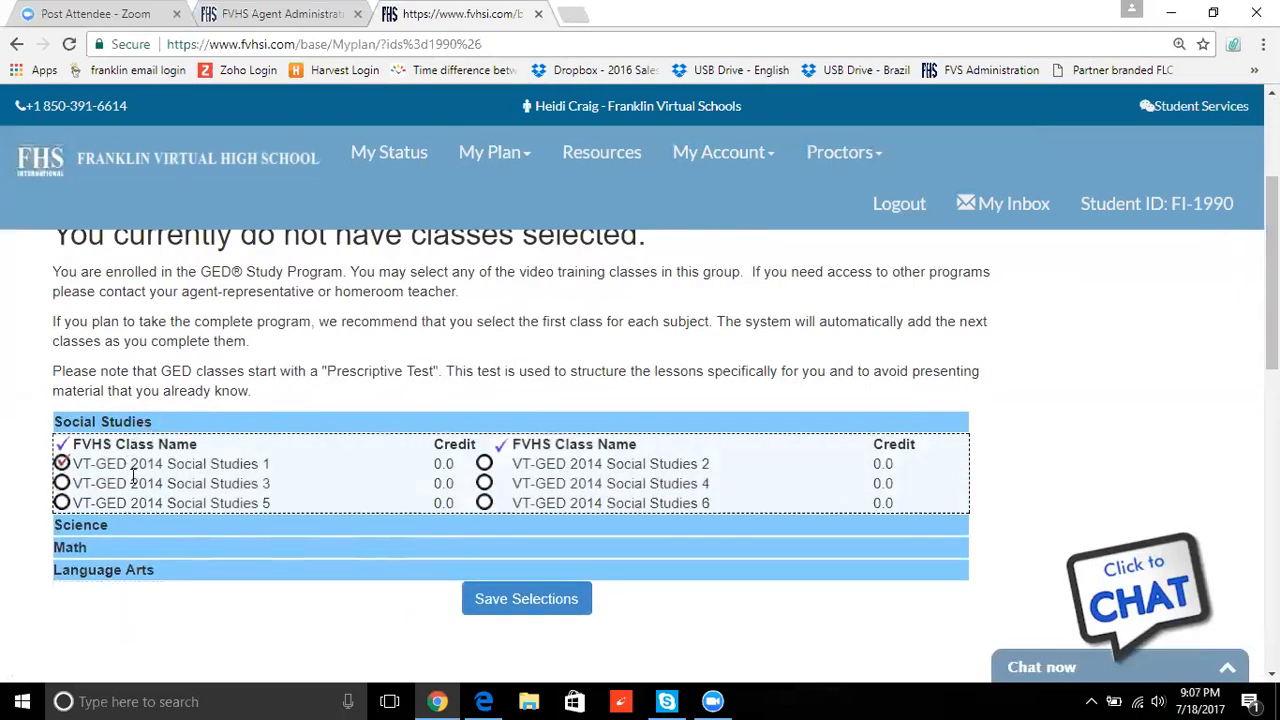
{"action": "left_click", "coordinate": [129, 525]}
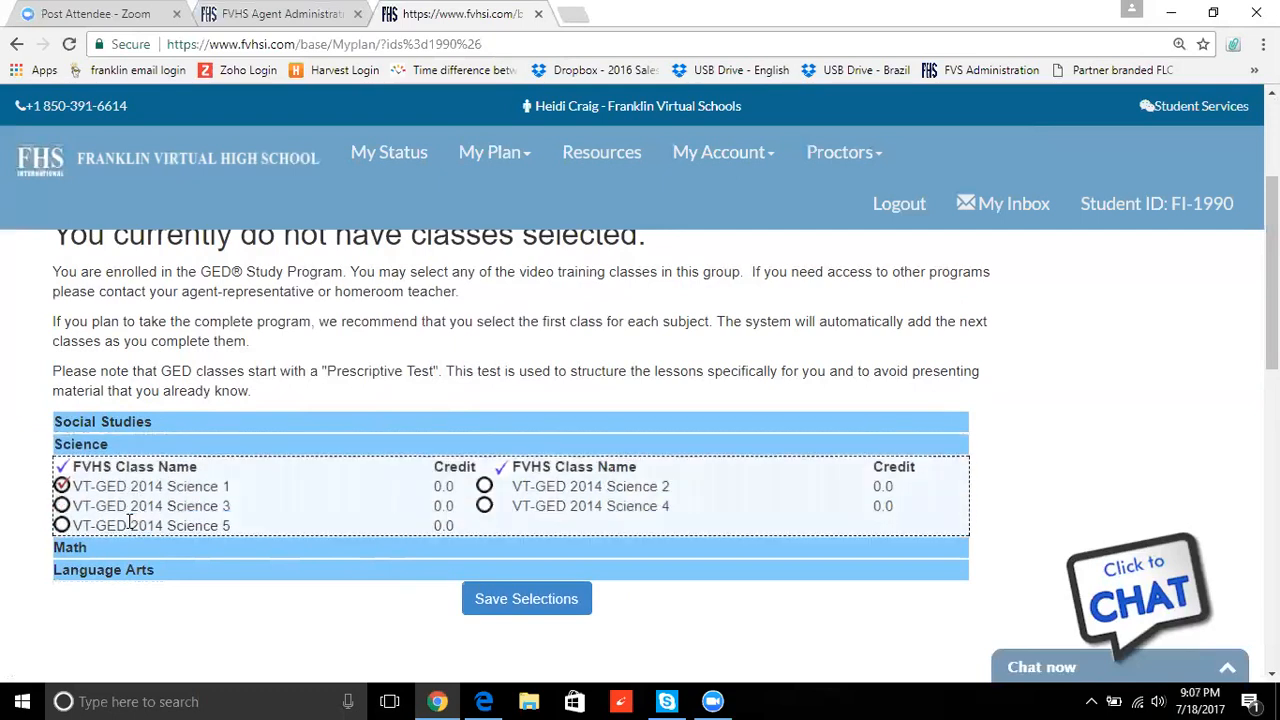
{"action": "left_click", "coordinate": [130, 550]}
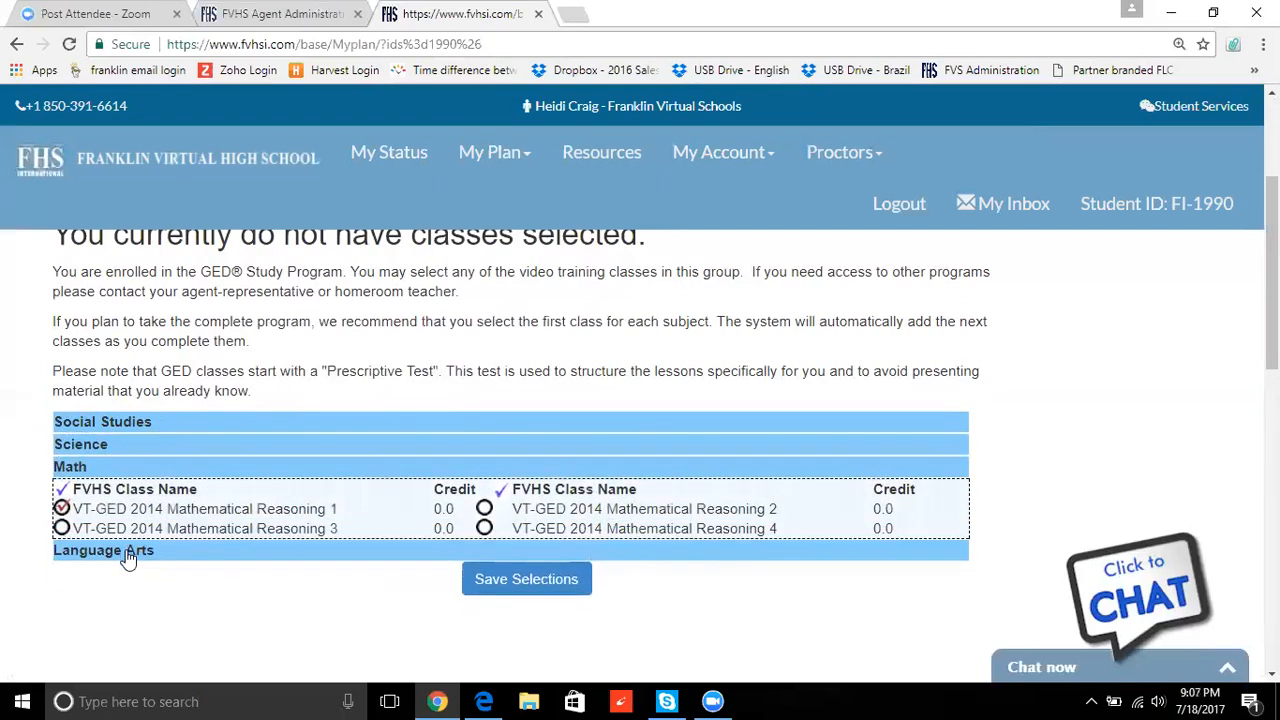
{"action": "left_click", "coordinate": [190, 551]}
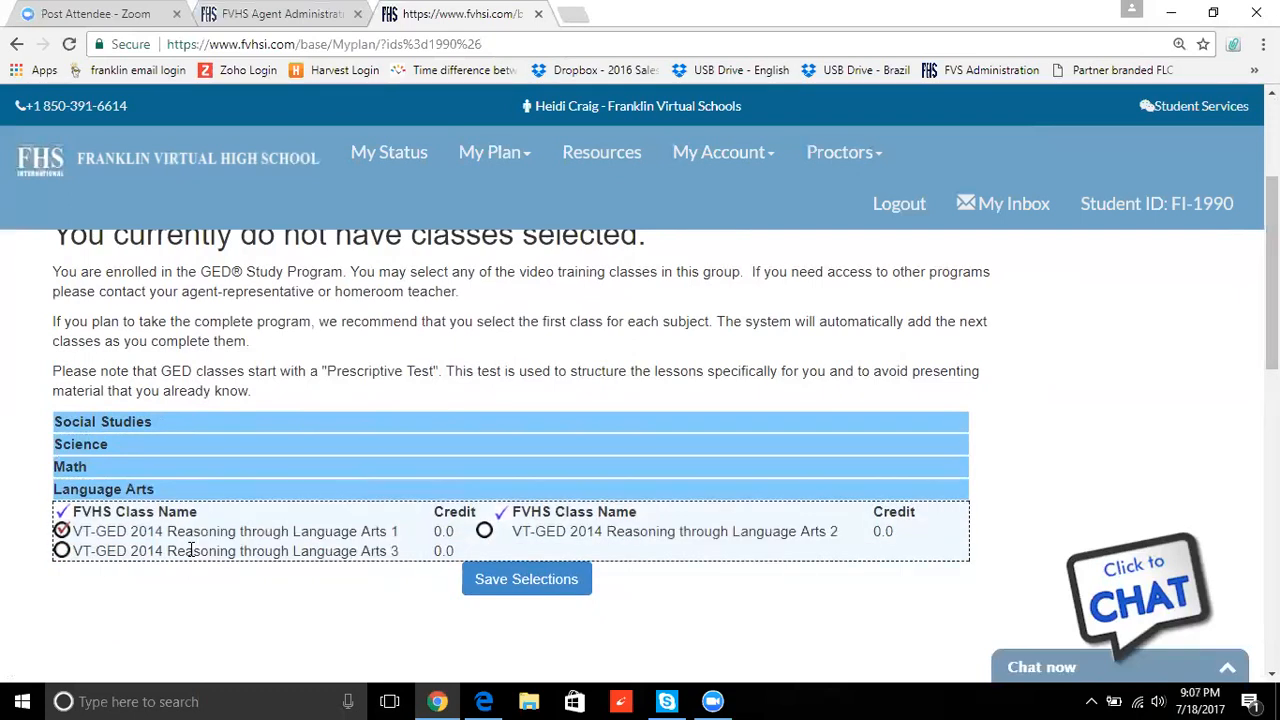
{"action": "left_click", "coordinate": [551, 580]}
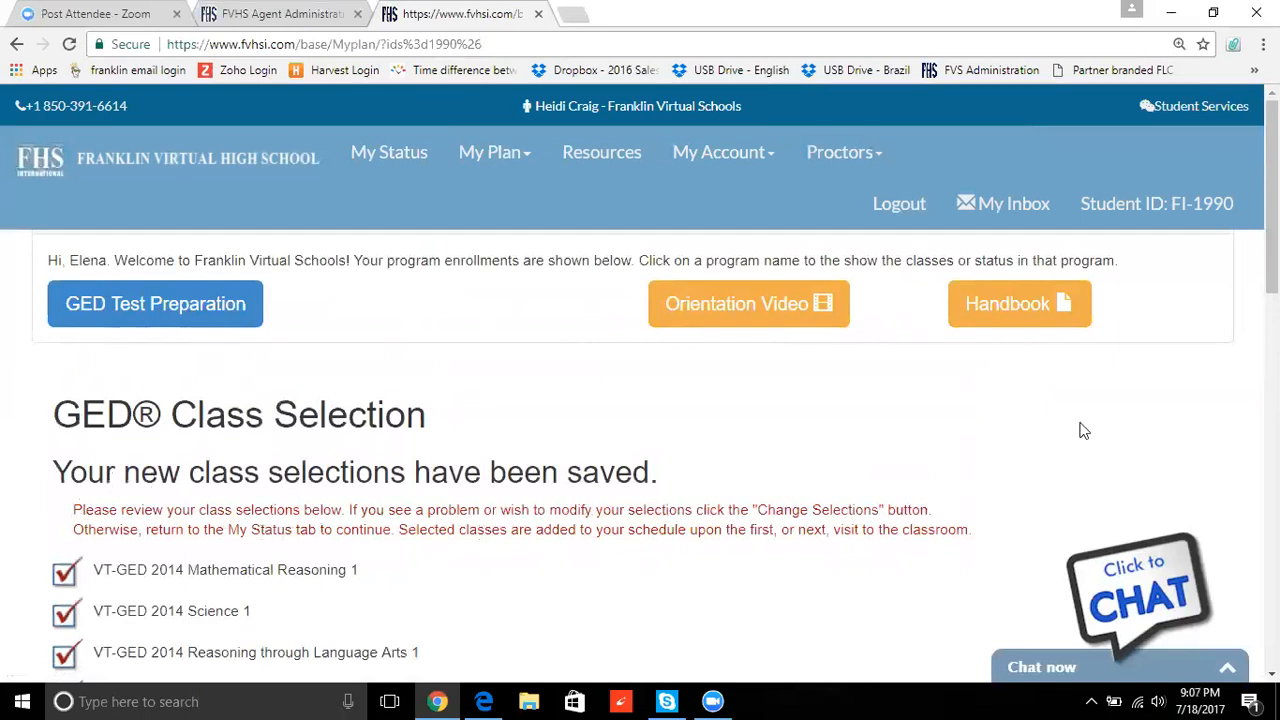
- Go to the student's My Status page
{"action": "left_click_drag", "start_coordinate": [1272, 200], "coordinate": [1272, 240]}
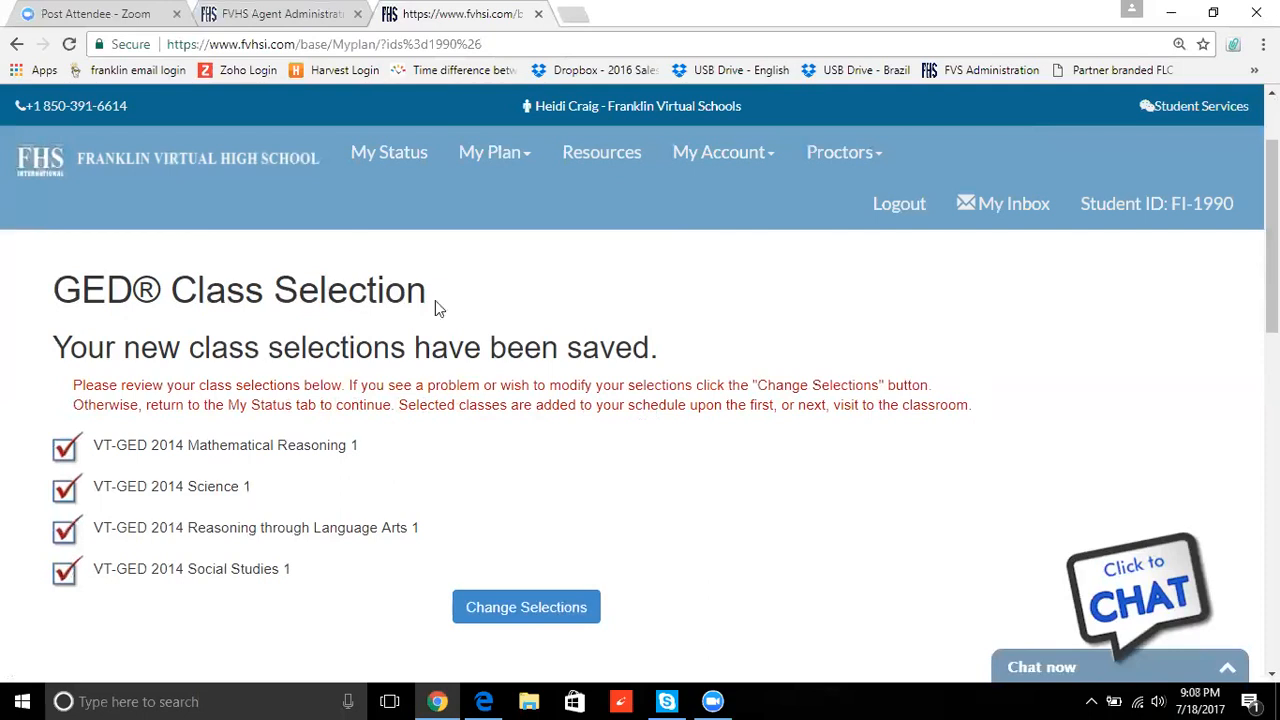
{"action": "left_click", "coordinate": [393, 158]}
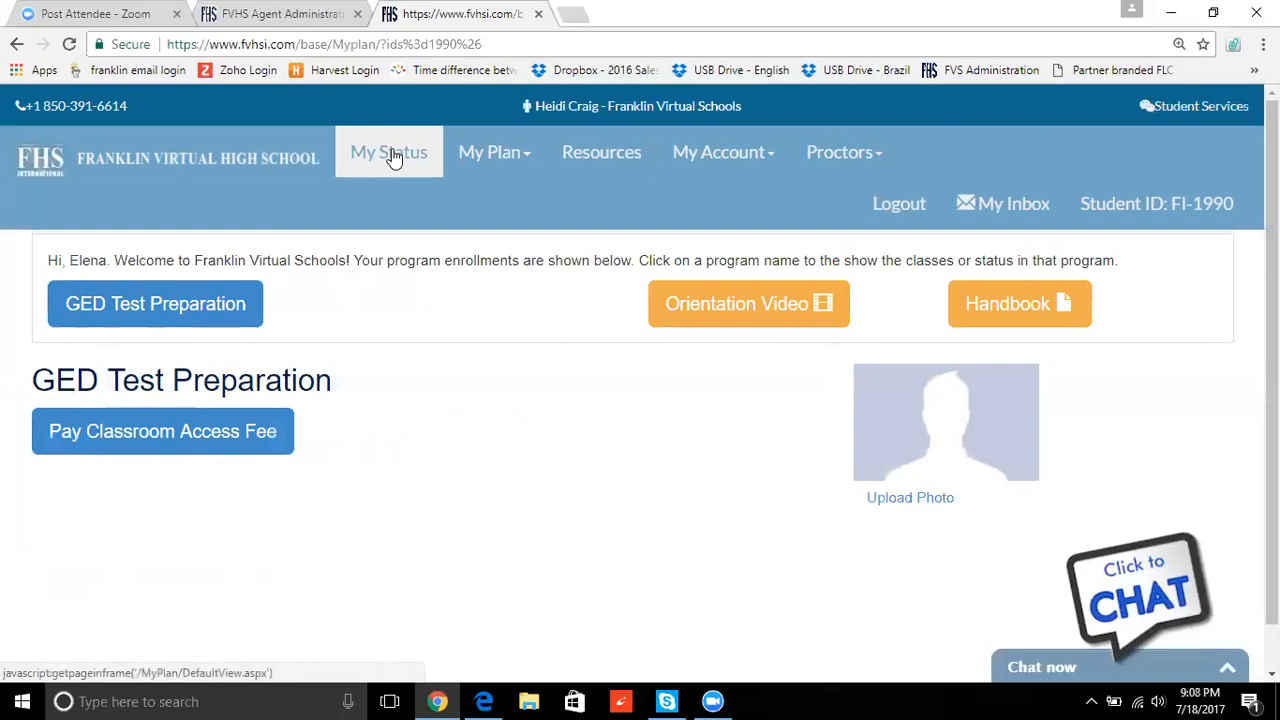
- View the Classroom Access Tuition Fee notice, then log the student out
{"action": "left_click", "coordinate": [220, 436]}
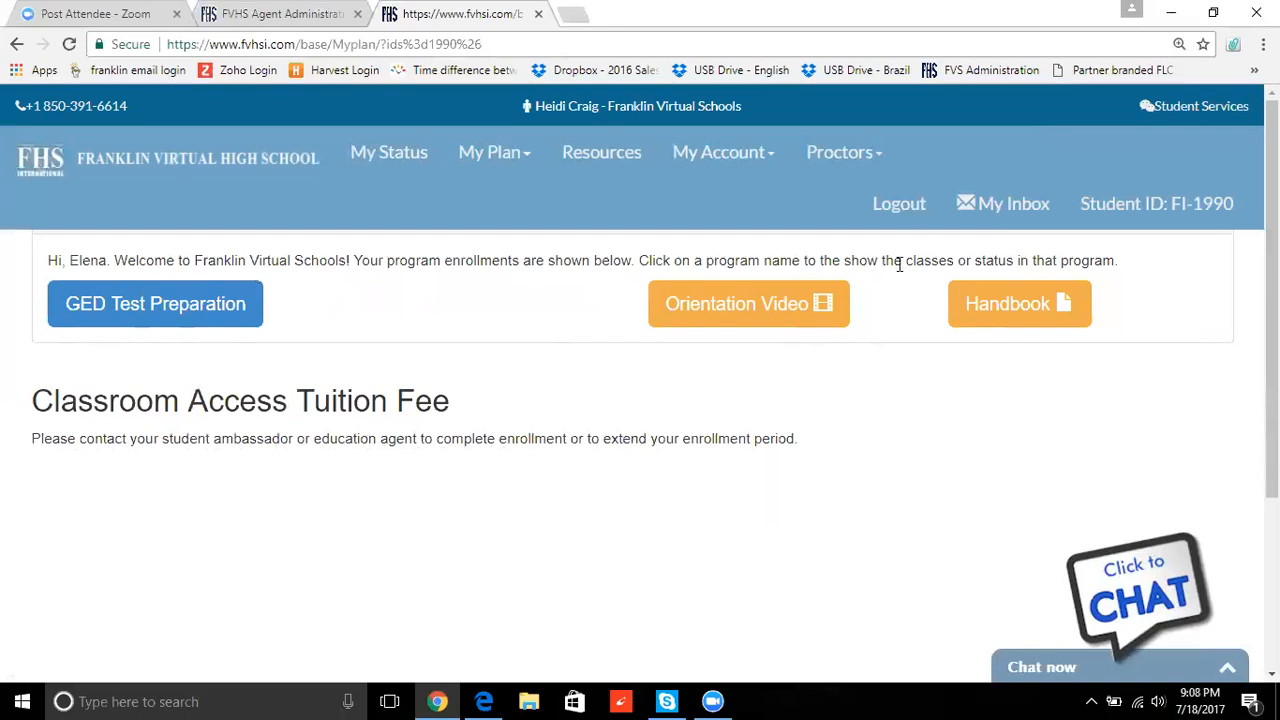
{"action": "left_click", "coordinate": [911, 222]}
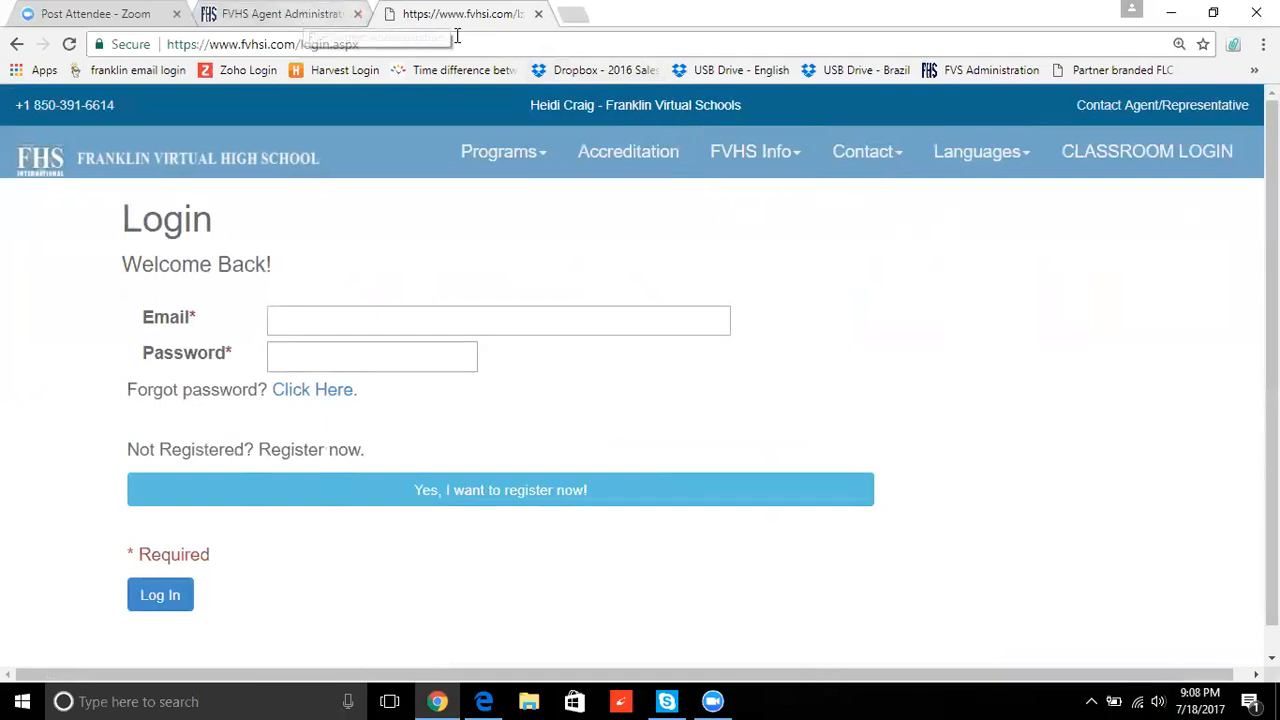
{"action": "left_click", "coordinate": [411, 41]}
{"action": "left_click", "coordinate": [412, 41]}
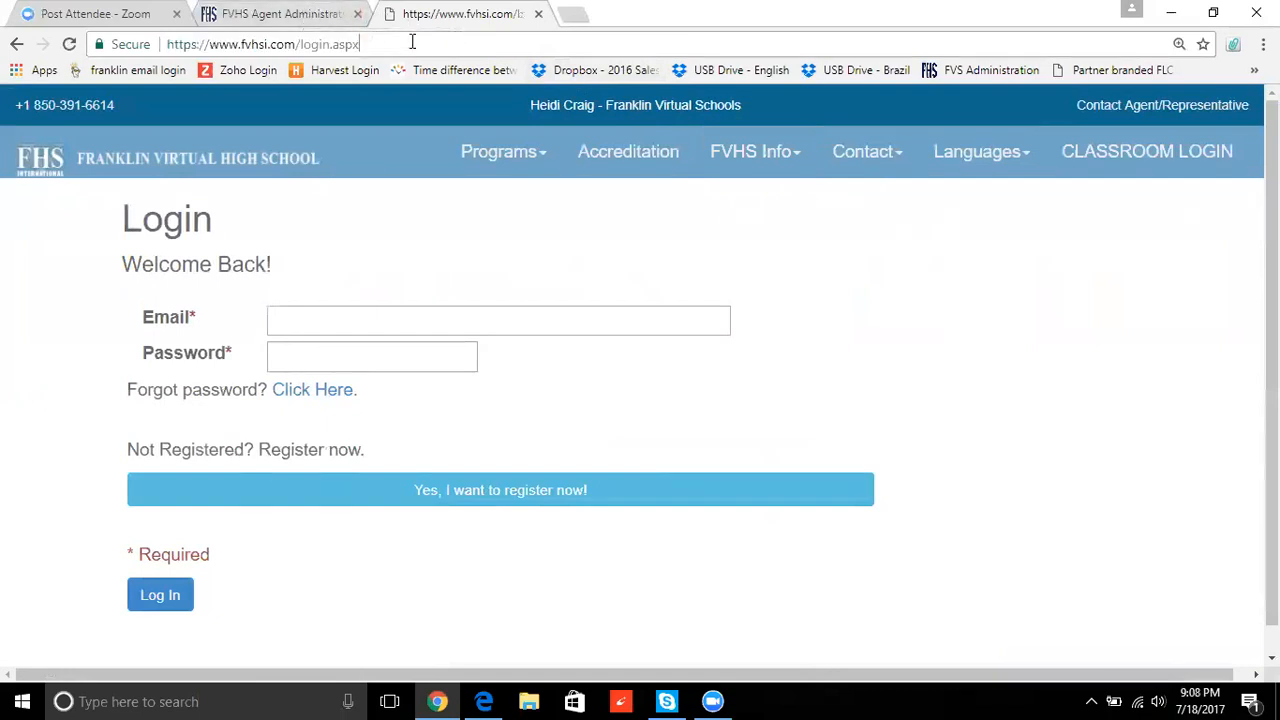
{"action": "key", "text": "BackSpace"}
{"action": "key", "text": "BackSpace"}
{"action": "key", "text": "BackSpace"}
{"action": "key", "text": "BackSpace"}
{"action": "key", "text": "BackSpace"}
{"action": "key", "text": "BackSpace"}
{"action": "key", "text": "BackSpace"}
{"action": "key", "text": "BackSpace"}
{"action": "key", "text": "BackSpace"}
{"action": "key", "text": "BackSpace"}
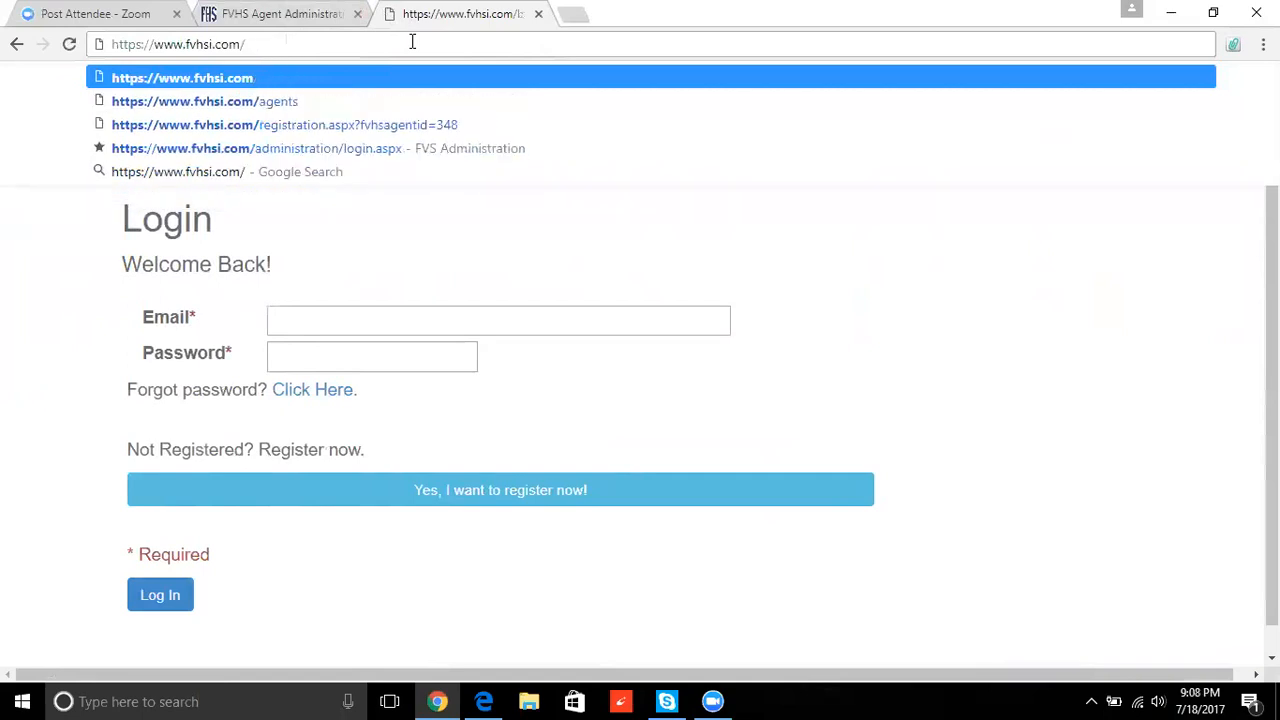
{"action": "type", "text": "ag"}
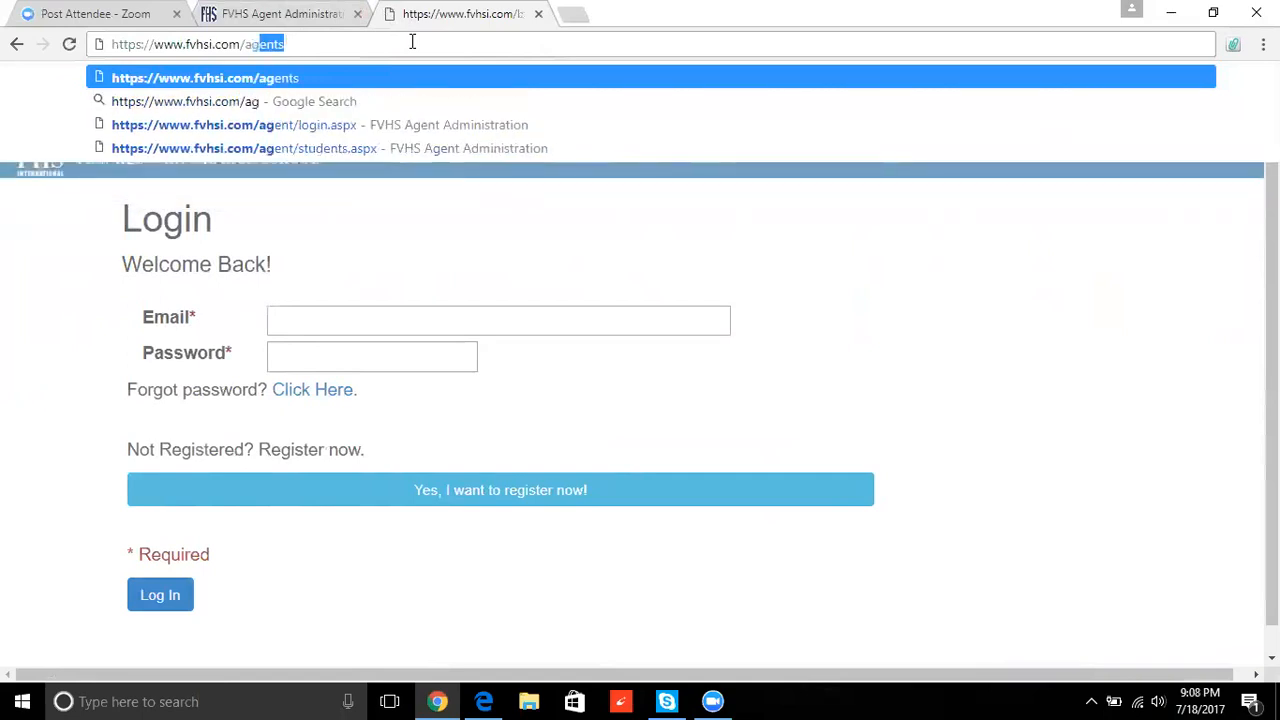
{"action": "key", "text": "Return"}
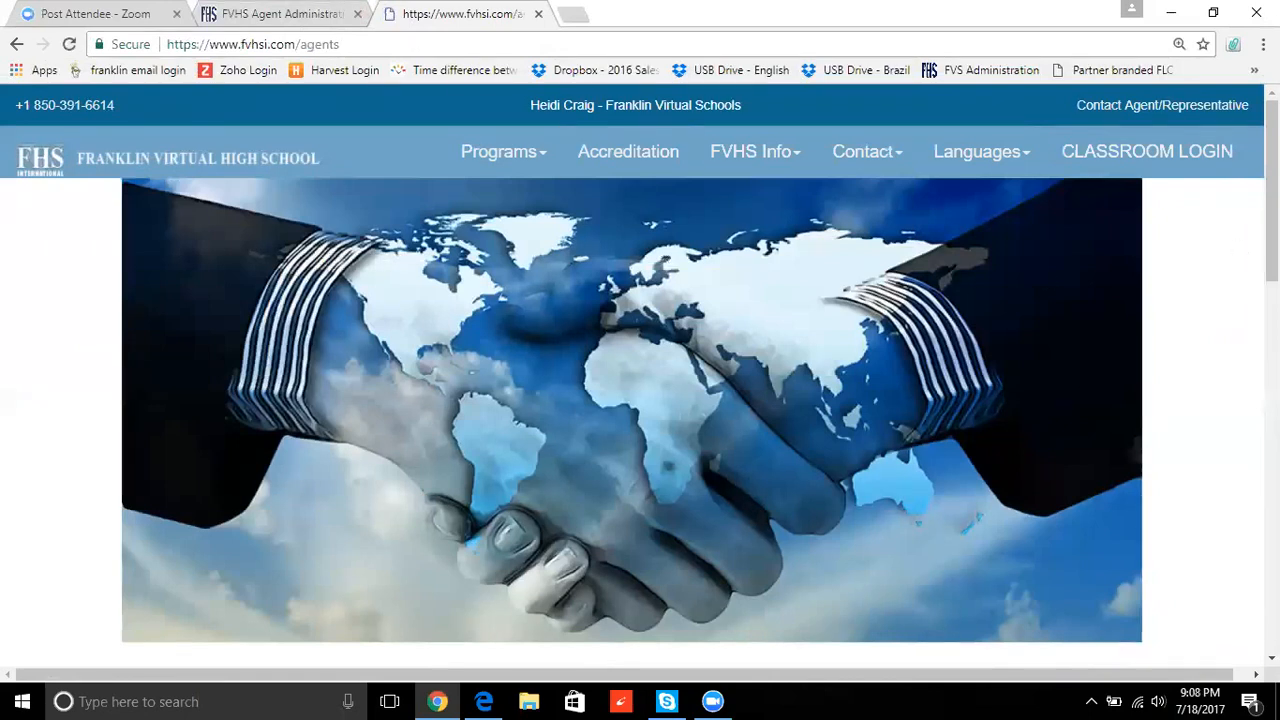
{"action": "scroll", "coordinate": [640, 400], "scroll_direction": "down", "scroll_amount": 2}
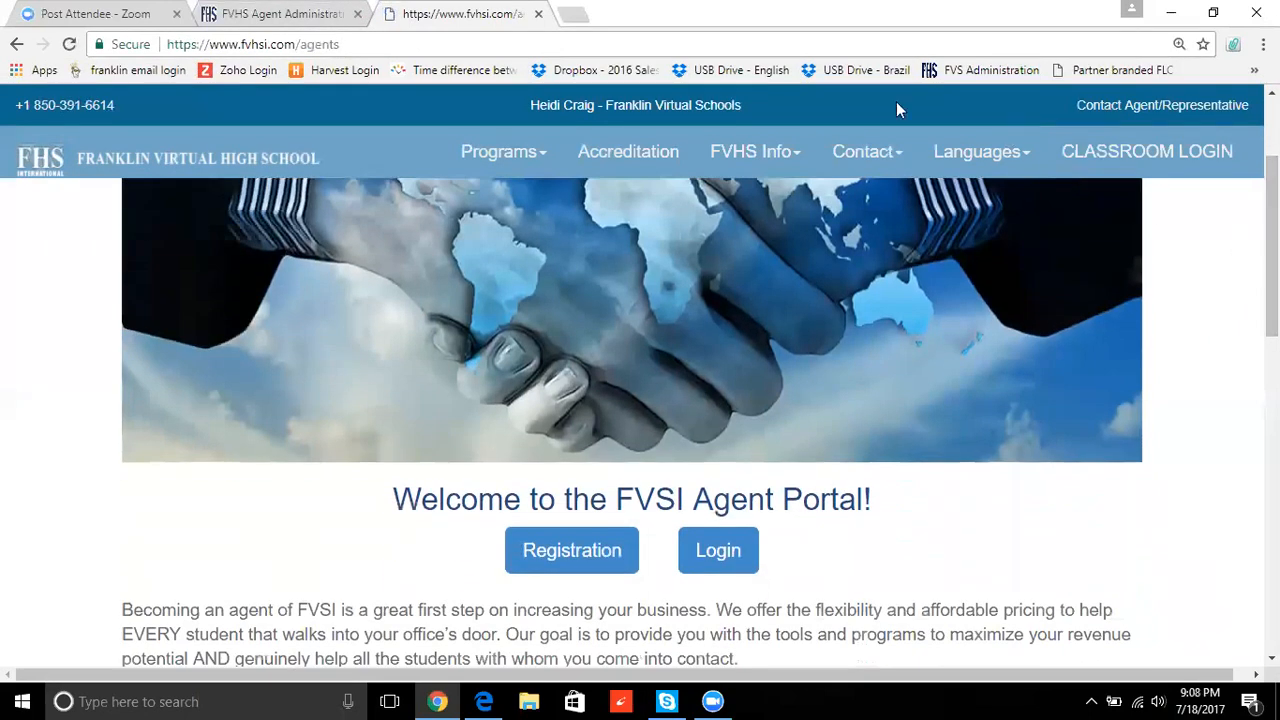
- Log in with the saved agent e-mail and the account password, then open the Students list
{"action": "left_click", "coordinate": [712, 558]}
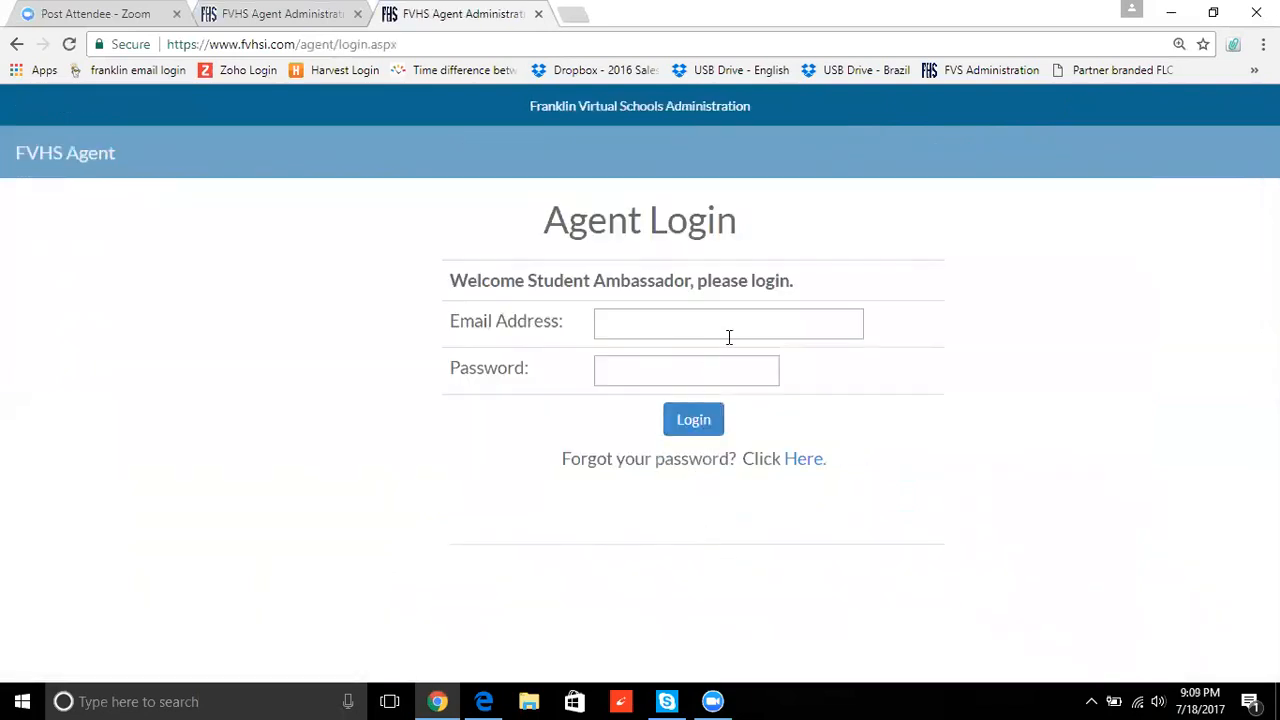
{"action": "left_click", "coordinate": [731, 336]}
{"action": "type", "text": "heid"}
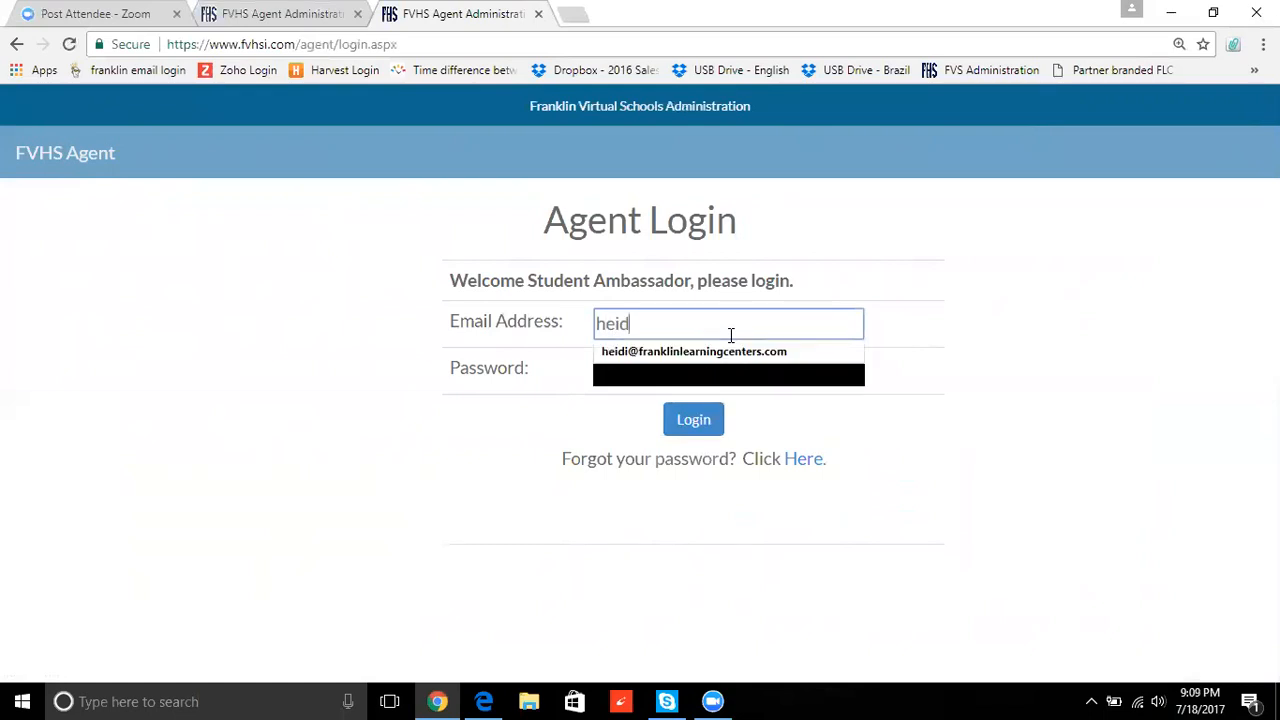
{"action": "key", "text": "Down"}
{"action": "key", "text": "Tab"}
{"action": "type", "text": "•••••••"}
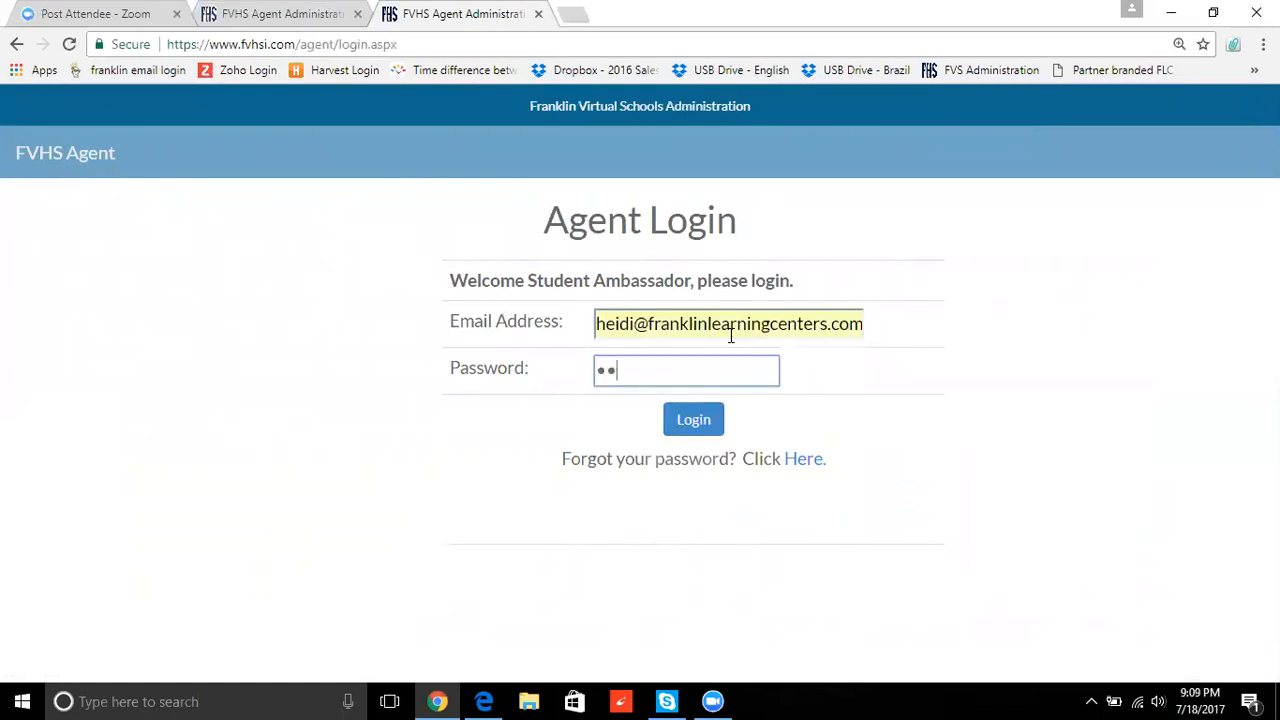
{"action": "type", "text": "••"}
{"action": "left_click", "coordinate": [693, 419]}
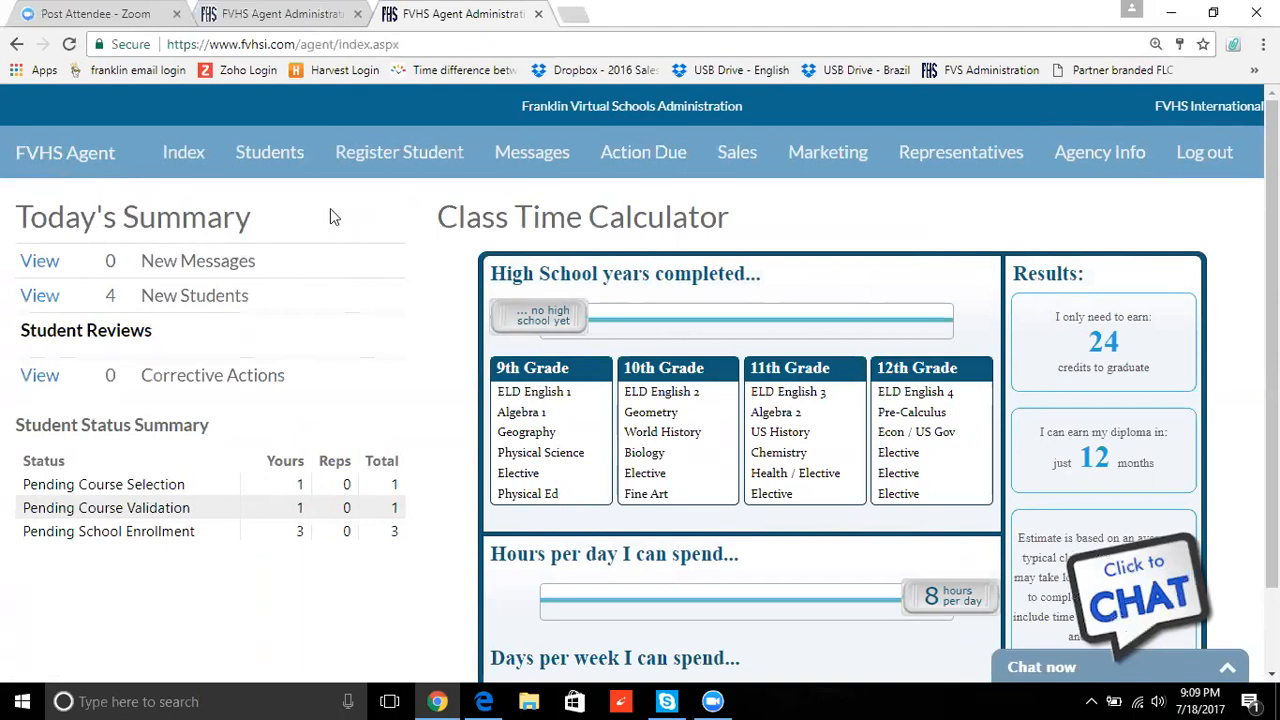
{"action": "left_click", "coordinate": [283, 167]}
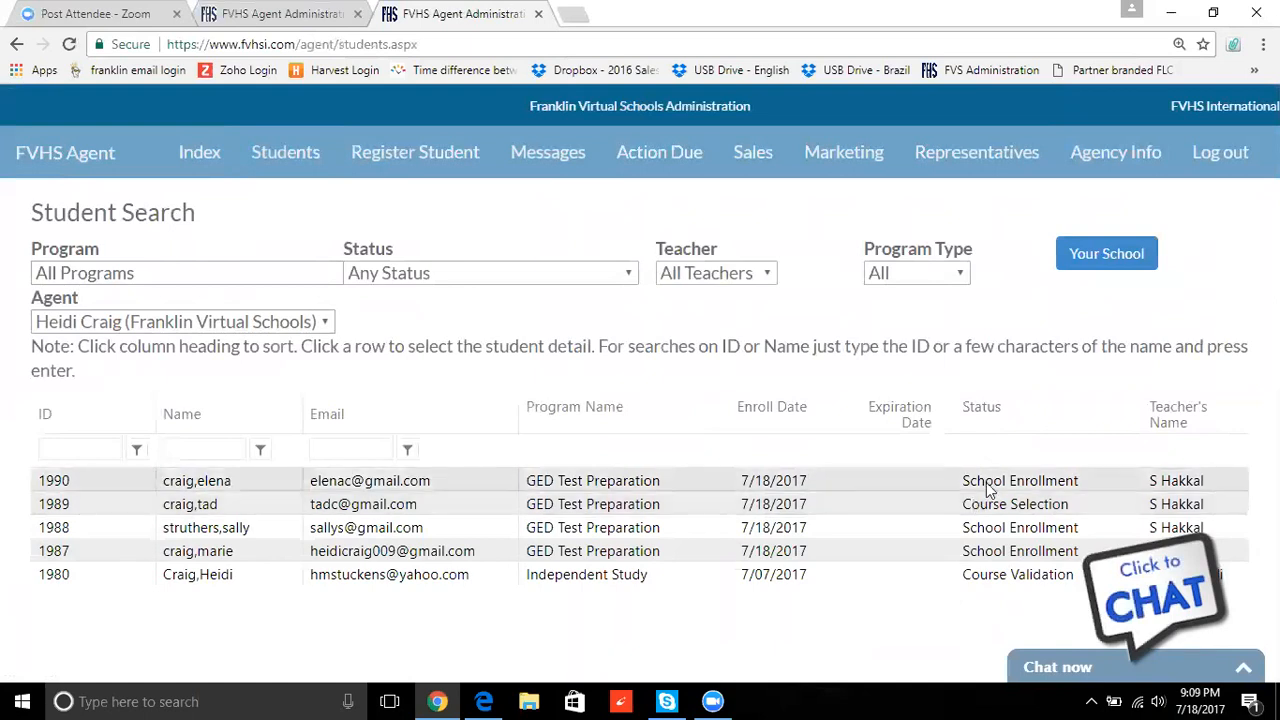
- Open the newest GED student's record and its GED 2014 Test Preparation Class Access offer ($264.00)
{"action": "left_click", "coordinate": [194, 487]}
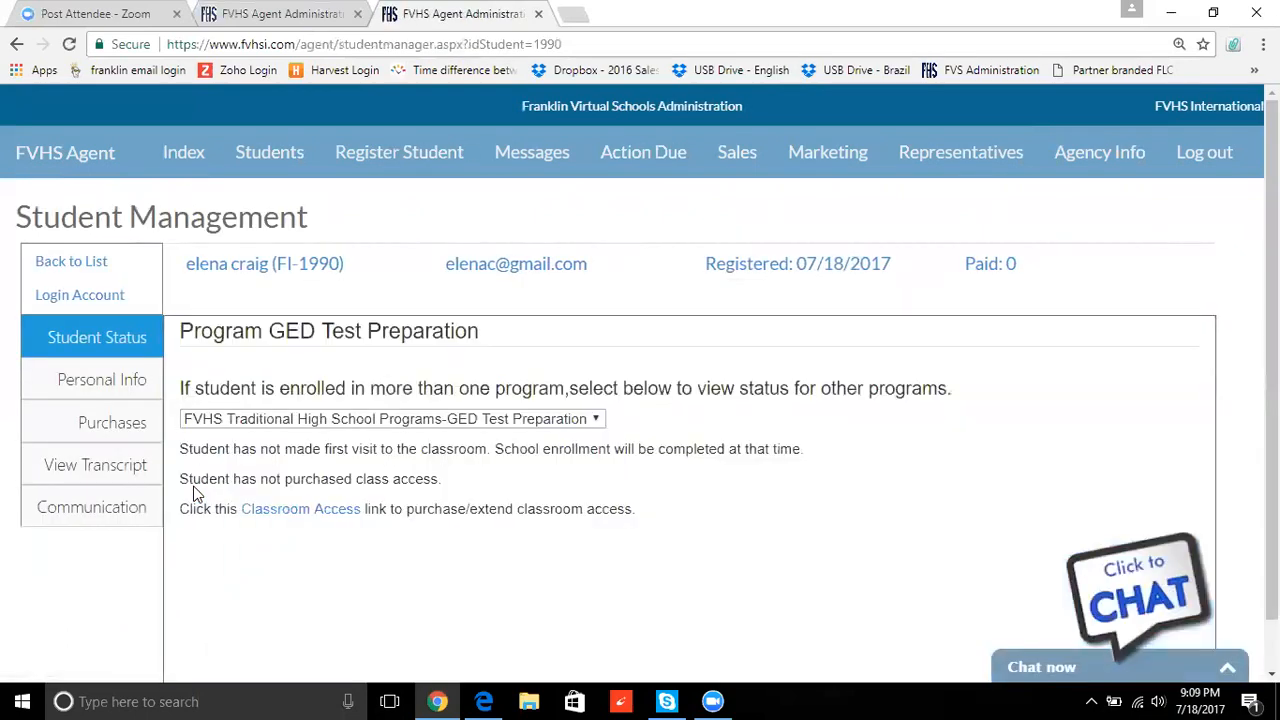
{"action": "left_click", "coordinate": [307, 511]}
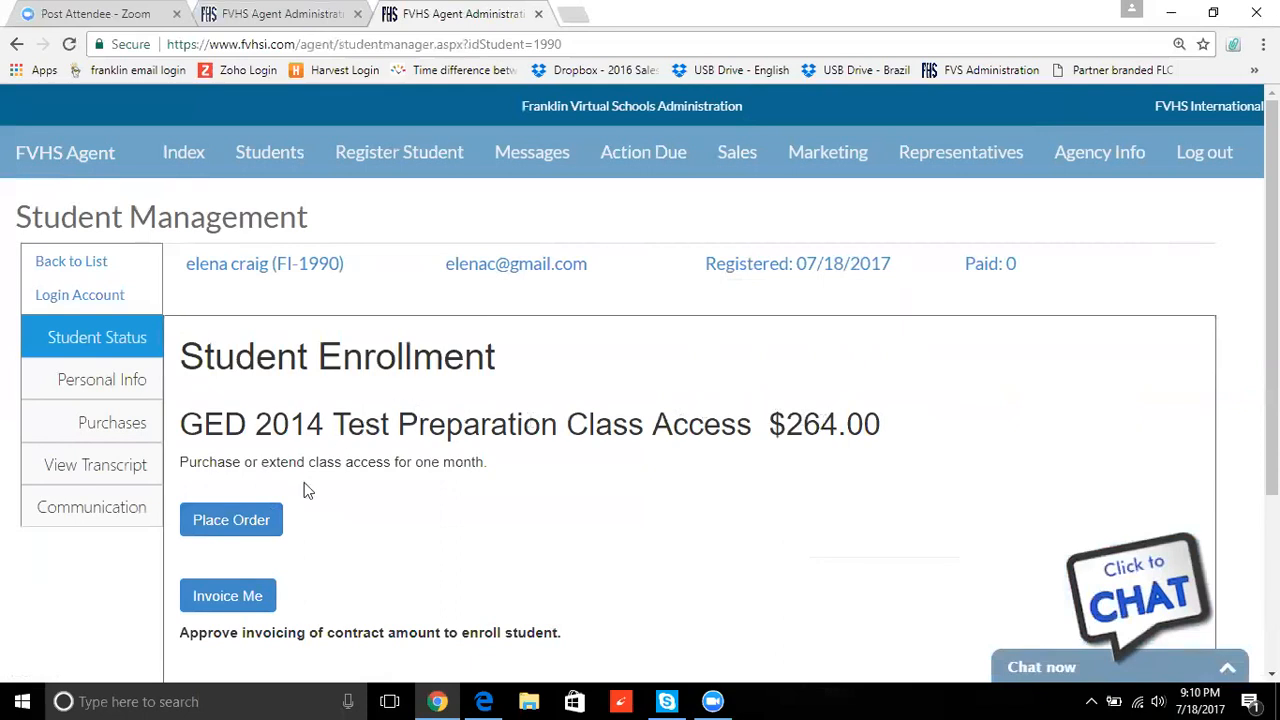
- Place the $264.00 one-month GED class access order and scroll the billing form down to Purchase
{"action": "left_click", "coordinate": [270, 520]}
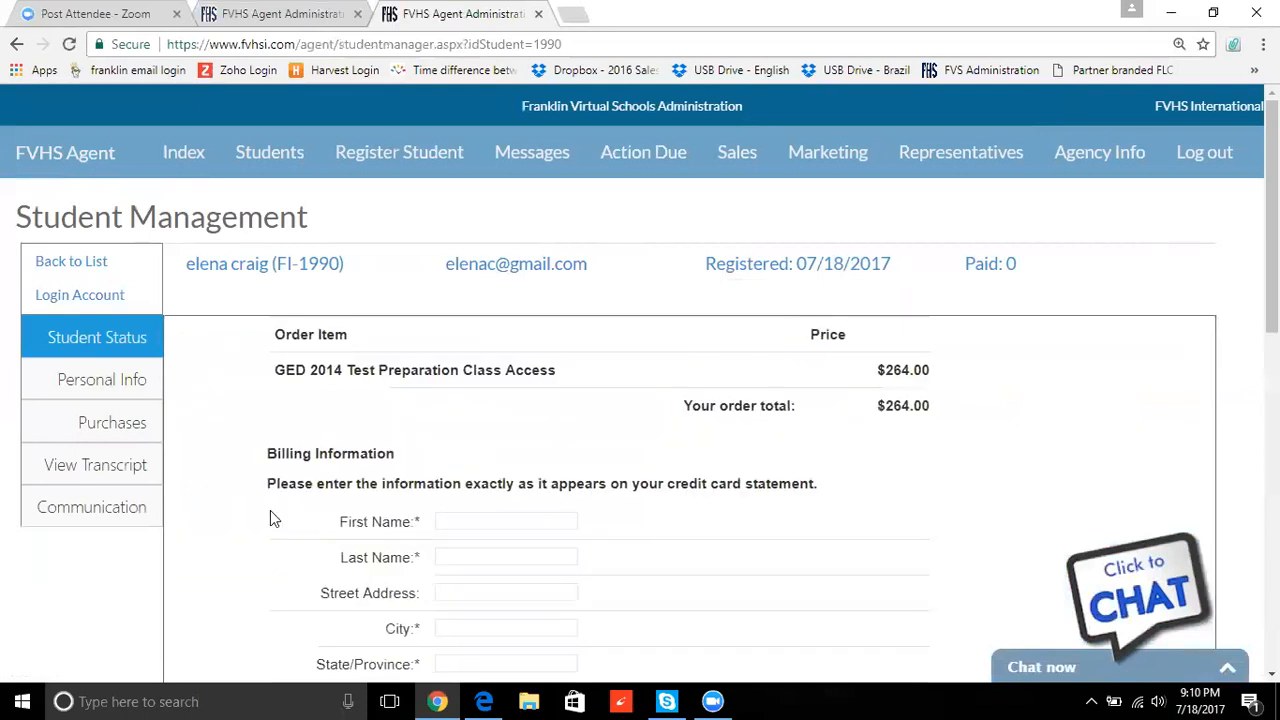
{"action": "scroll", "coordinate": [640, 420], "scroll_direction": "down", "scroll_amount": 3}
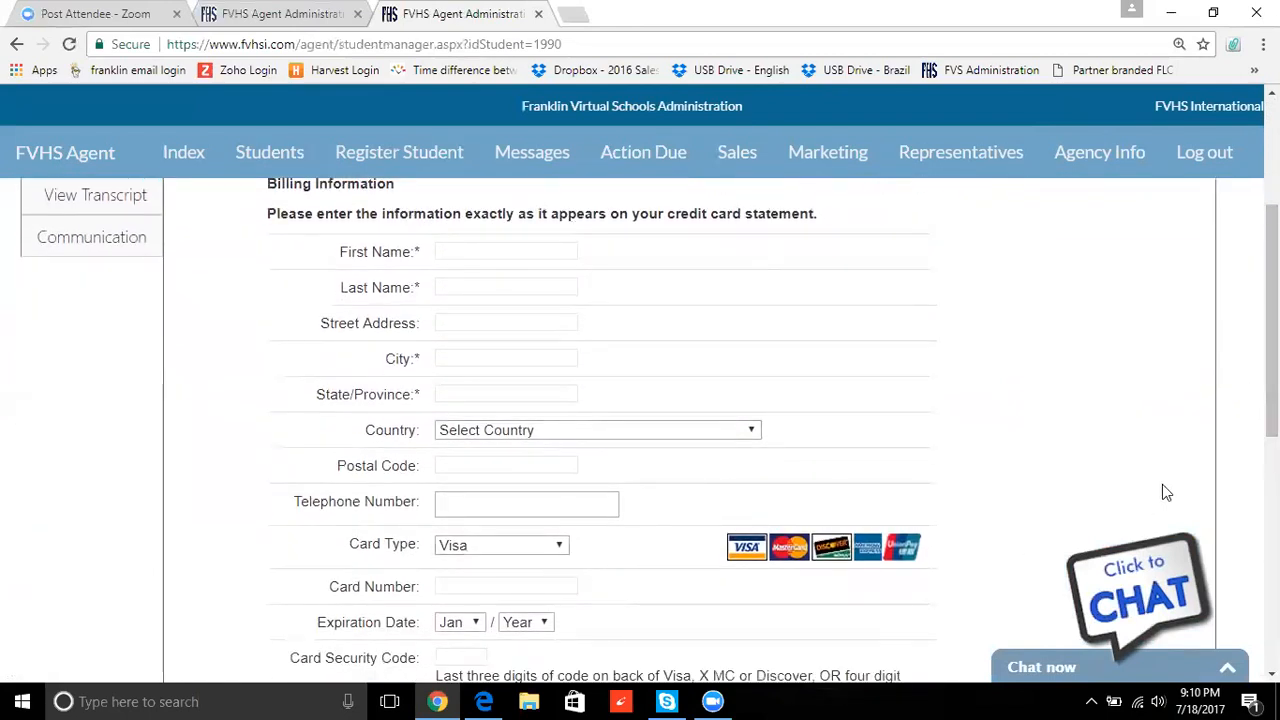
{"action": "scroll", "coordinate": [1271, 400], "scroll_direction": "down", "scroll_amount": 1}
{"action": "scroll", "coordinate": [578, 390], "scroll_direction": "down", "scroll_amount": 4}
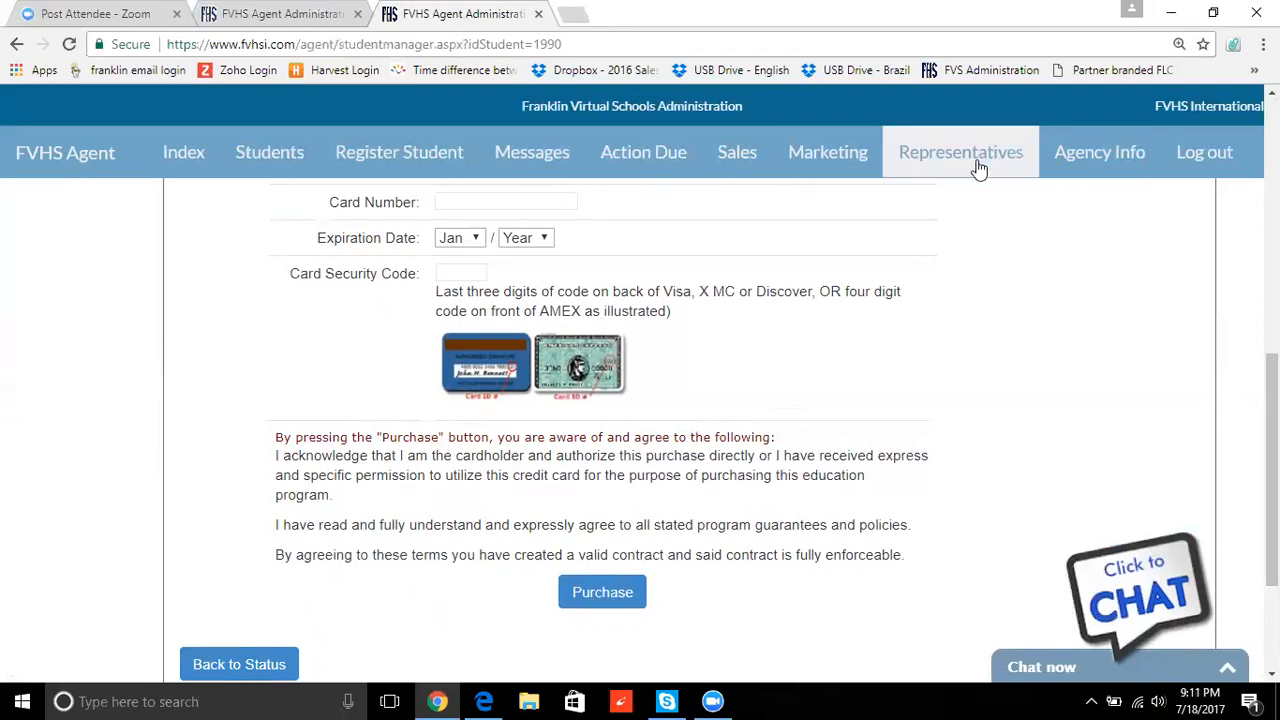
- Bring the Zoom window forward from the taskbar and go back to the meeting
{"action": "mouse_move", "coordinate": [712, 701]}
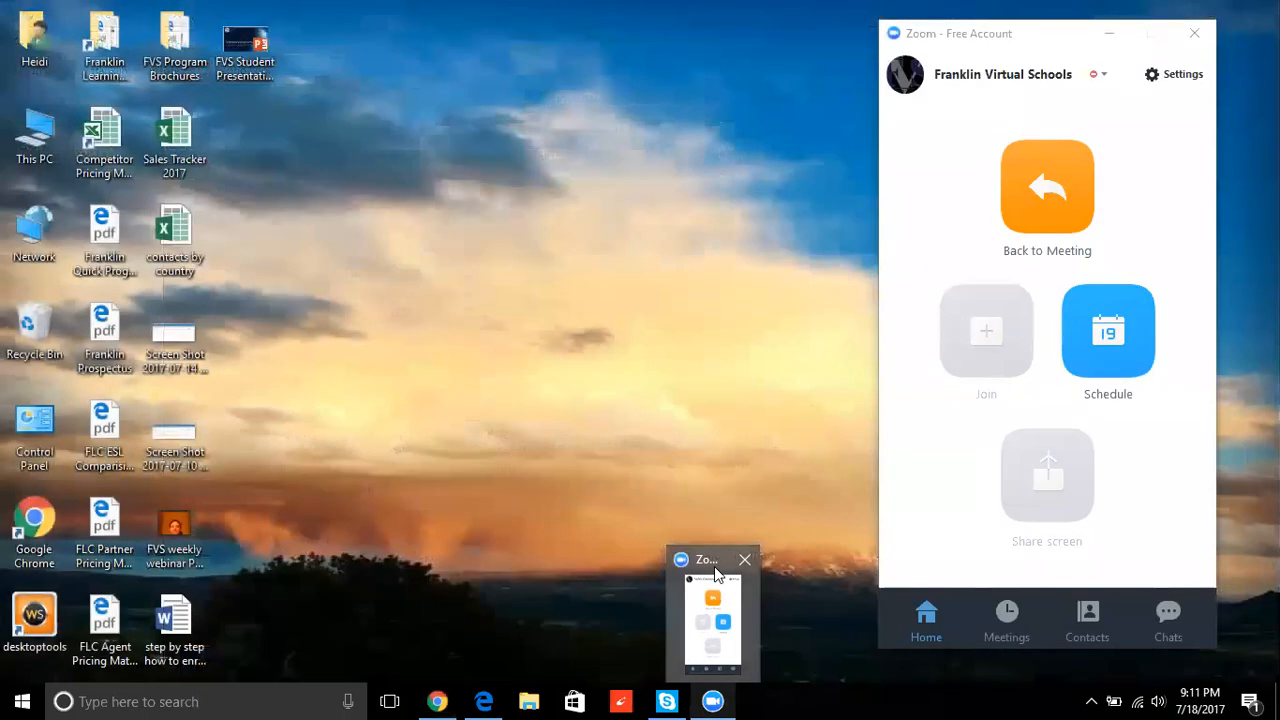
{"action": "left_click", "coordinate": [716, 573]}
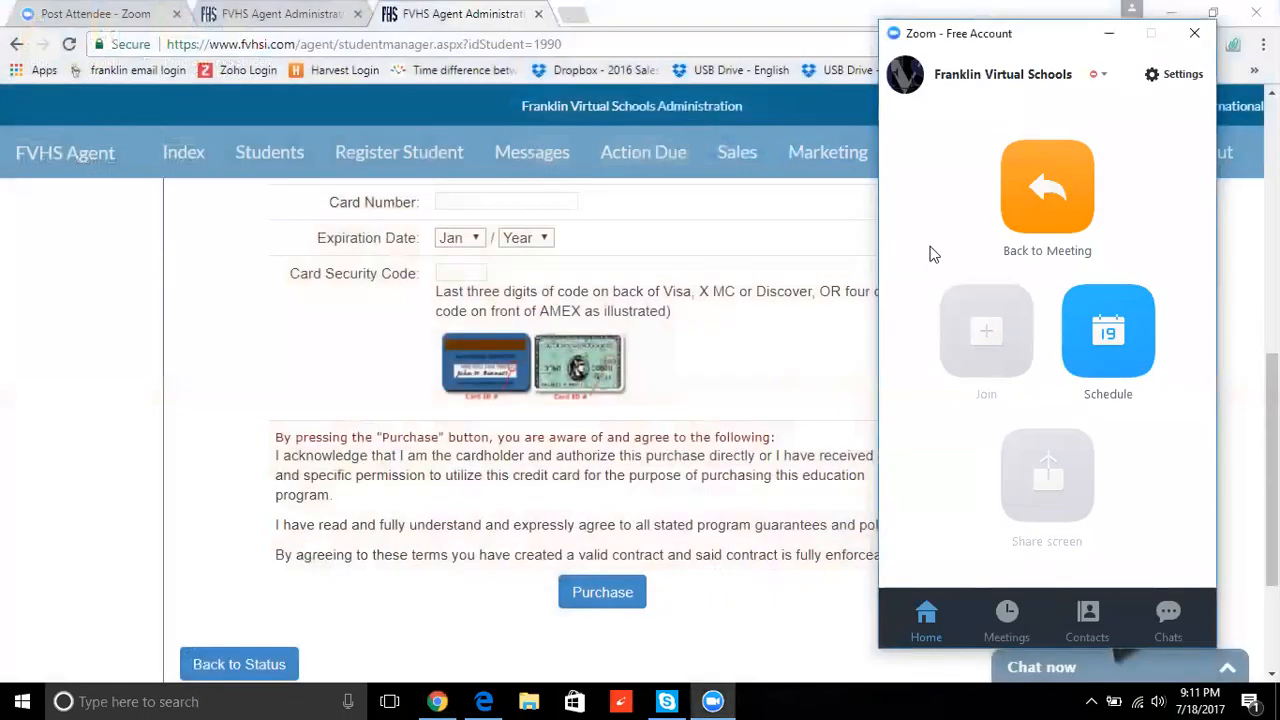
{"action": "left_click", "coordinate": [1065, 160]}
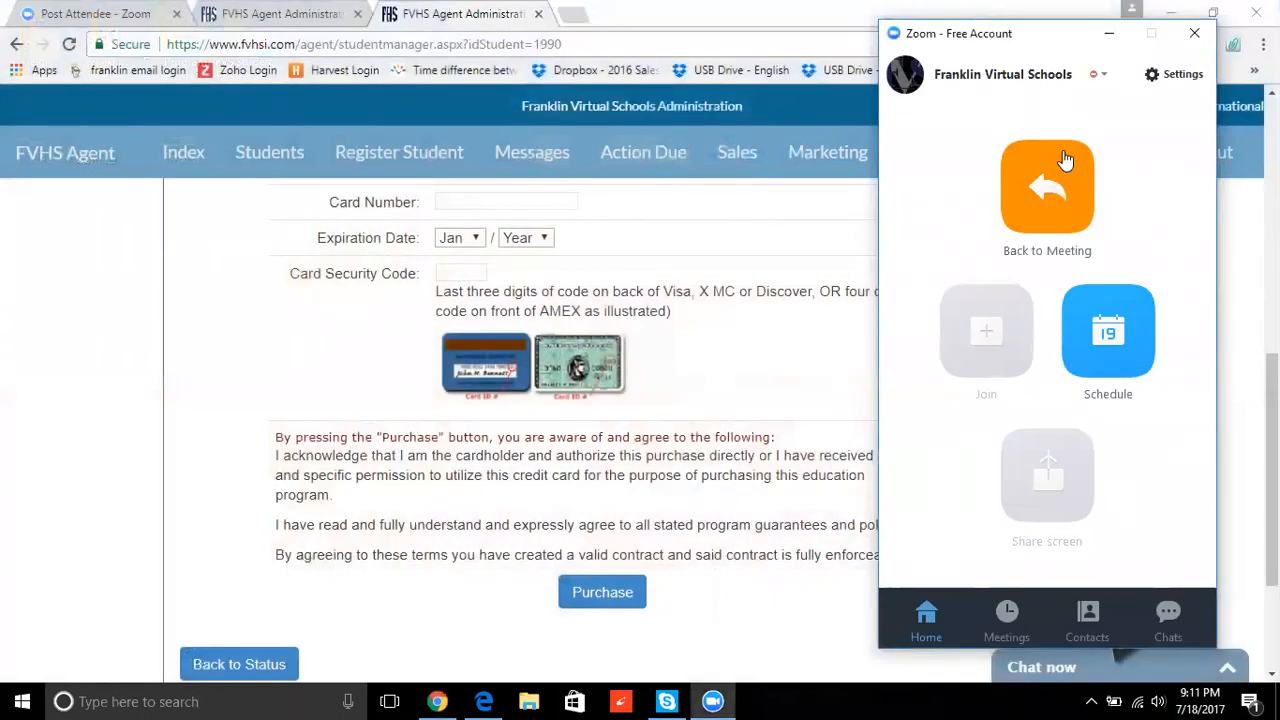